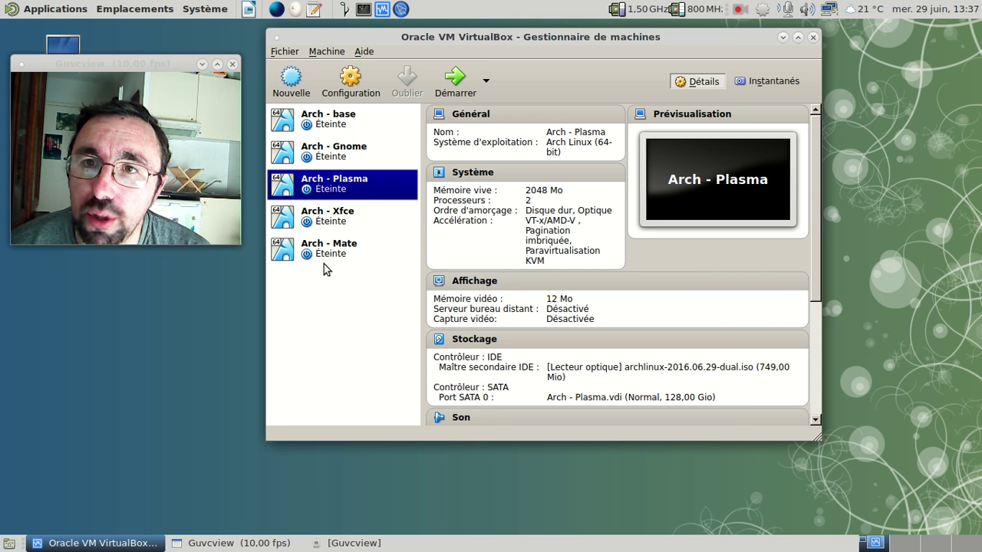
Step: Start the Arch - Plasma VM in a window, move it right, and focus the login password field
{"action": "left_click", "coordinate": [452, 92]}
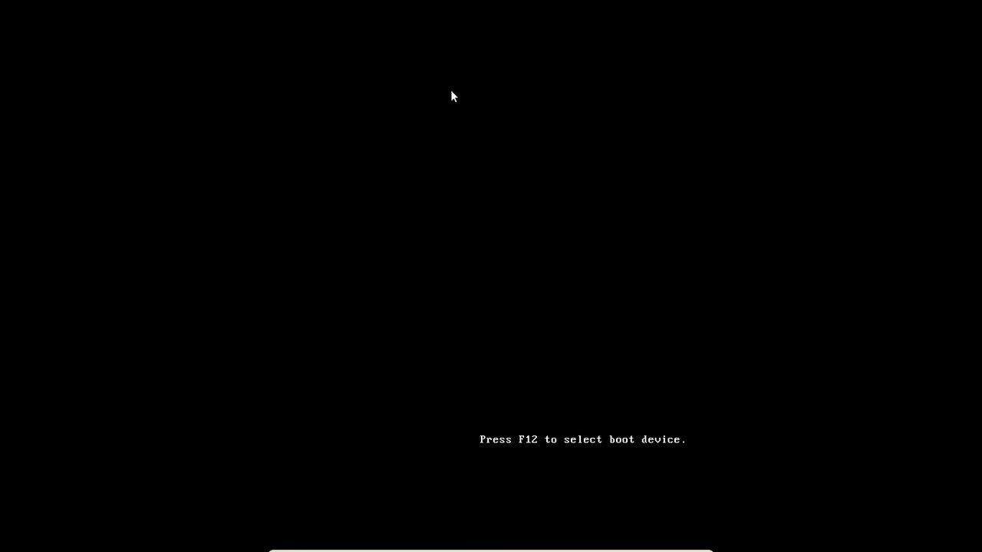
{"action": "key", "text": "ctrl+f"}
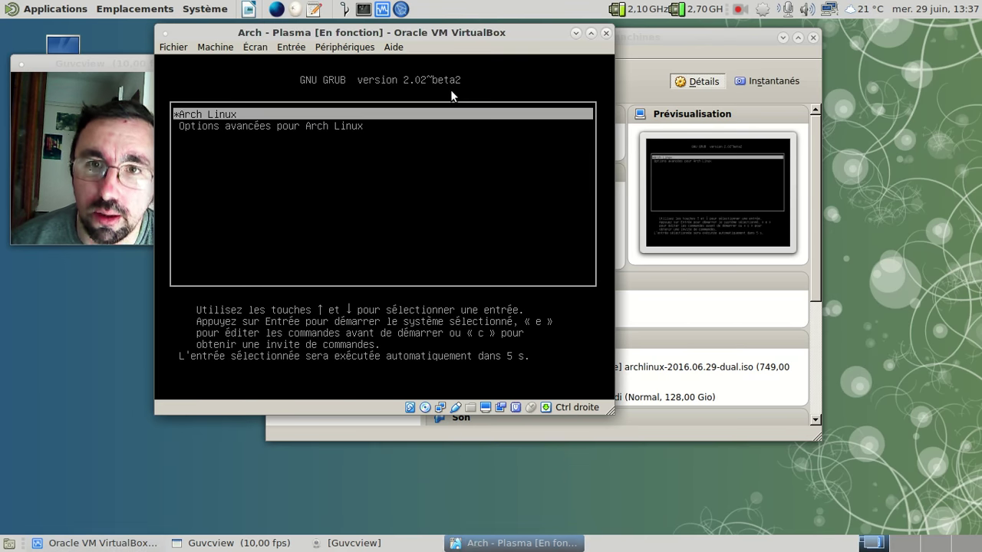
{"action": "left_click_drag", "start_coordinate": [426, 36], "coordinate": [535, 40]}
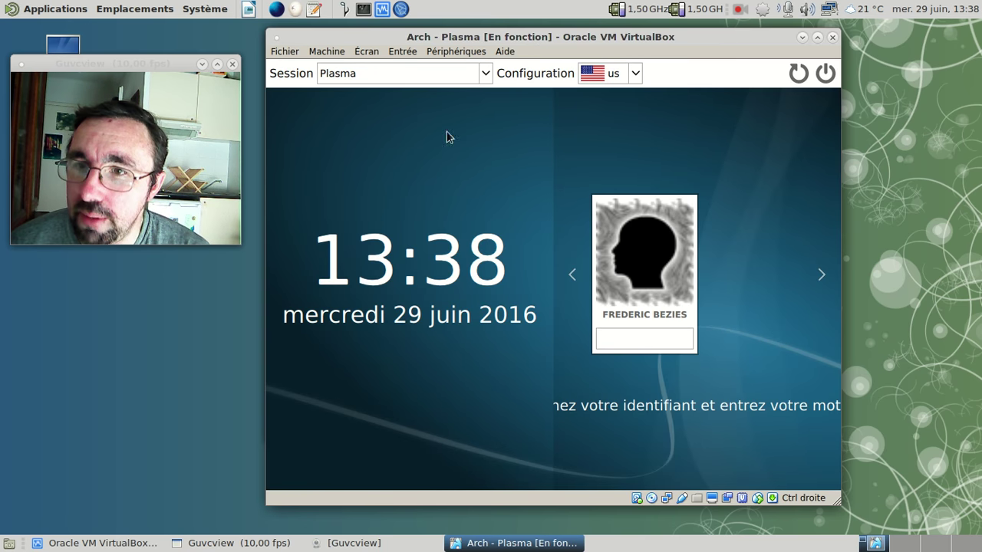
{"action": "left_click", "coordinate": [614, 340]}
Step: Log in with the account password and switch the VM to full-screen
{"action": "type", "text": "*********"}
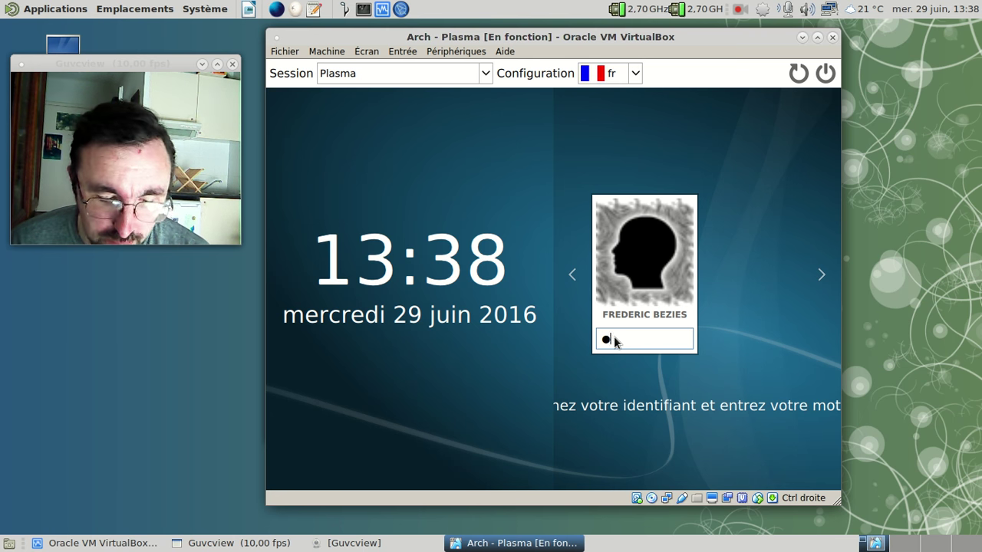
{"action": "key", "text": "Return"}
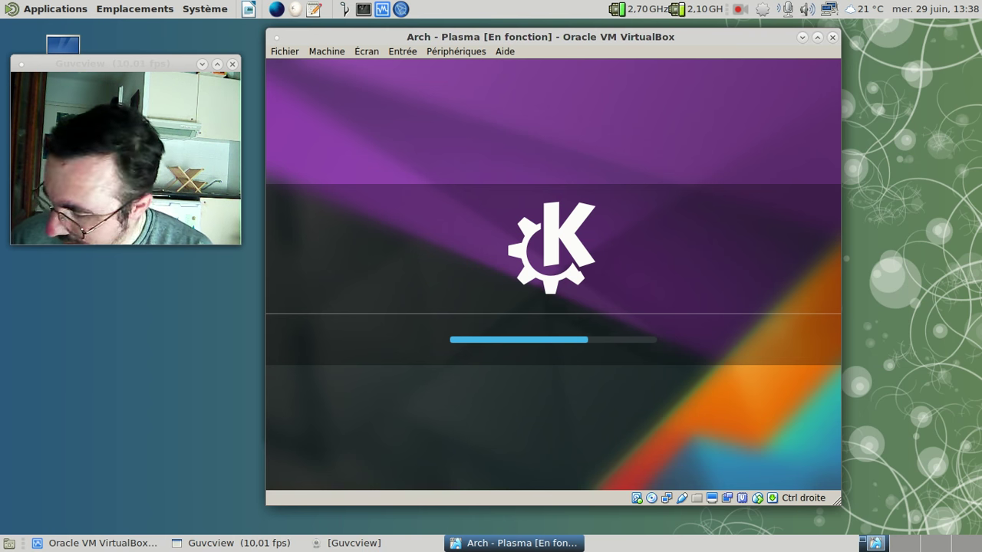
{"action": "key", "text": "Control_R+f"}
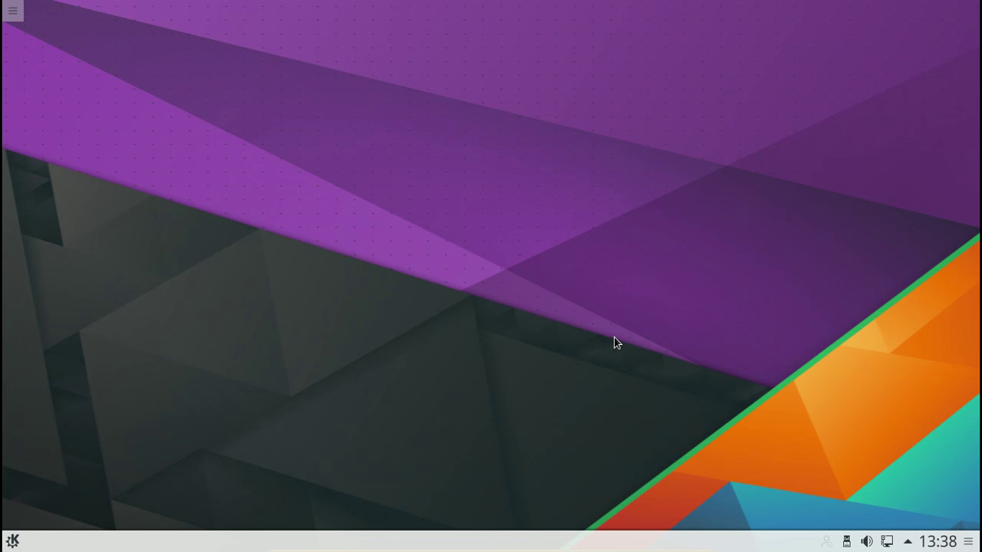
Step: Glance at the volume applet, then launch Configuration du système from the Kickoff launcher
{"action": "left_click", "coordinate": [866, 541]}
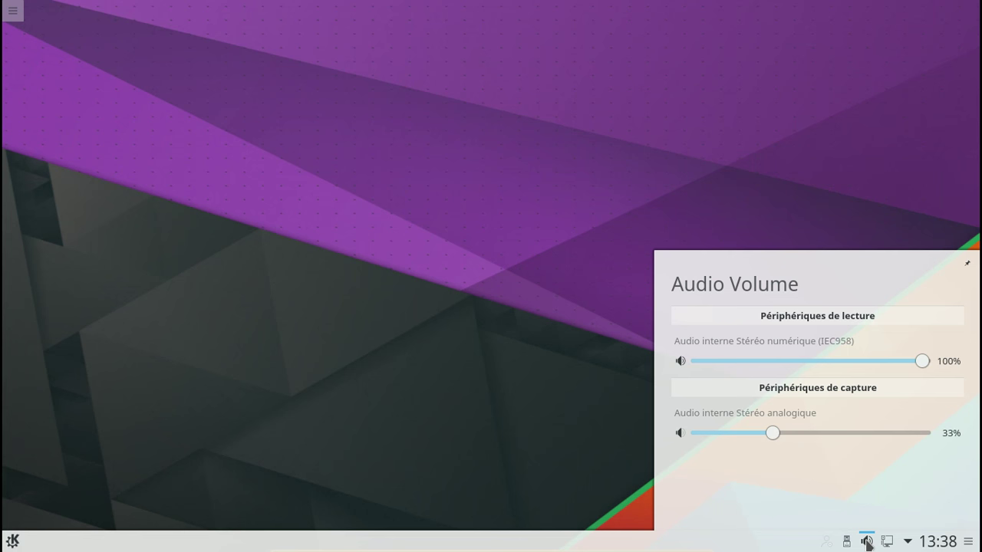
{"action": "left_click", "coordinate": [688, 203]}
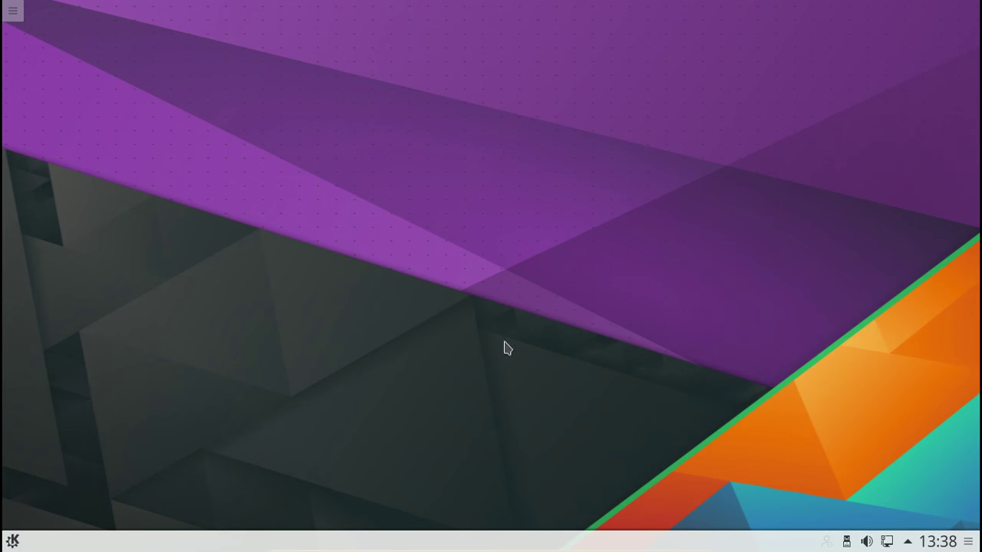
{"action": "left_click", "coordinate": [13, 542]}
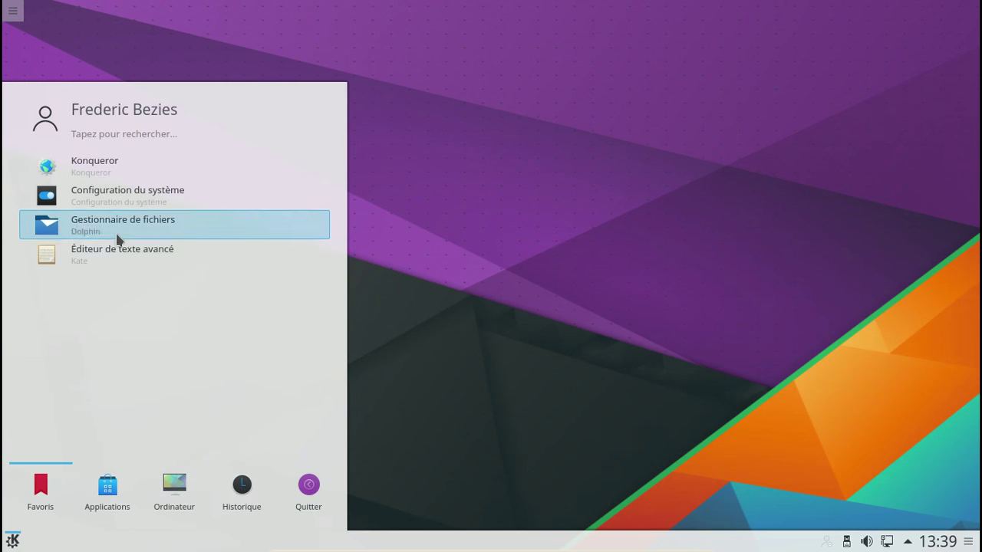
{"action": "left_click", "coordinate": [120, 209]}
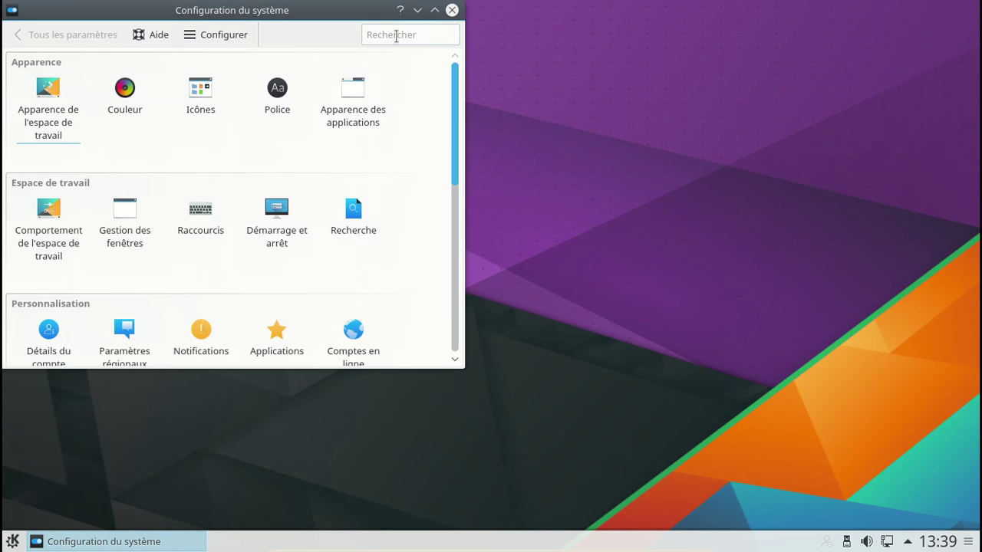
Step: Enlarge the System Settings window to show the category overview and focus its search field
{"action": "left_click_drag", "start_coordinate": [463, 368], "coordinate": [685, 470]}
{"action": "scroll", "coordinate": [529, 249], "scroll_direction": "down", "scroll_amount": 2}
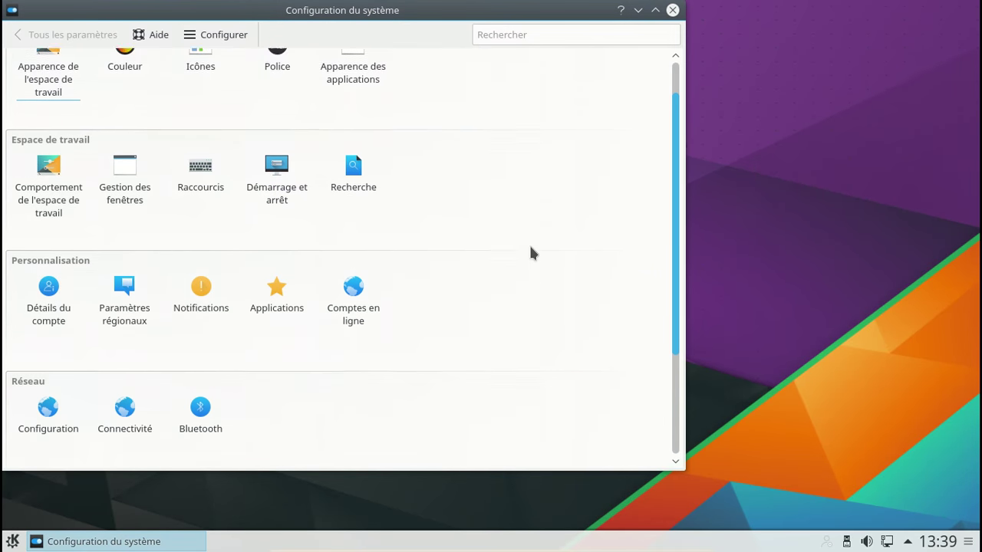
{"action": "scroll", "coordinate": [529, 249], "scroll_direction": "up", "scroll_amount": 2}
{"action": "scroll", "coordinate": [531, 248], "scroll_direction": "down", "scroll_amount": 3}
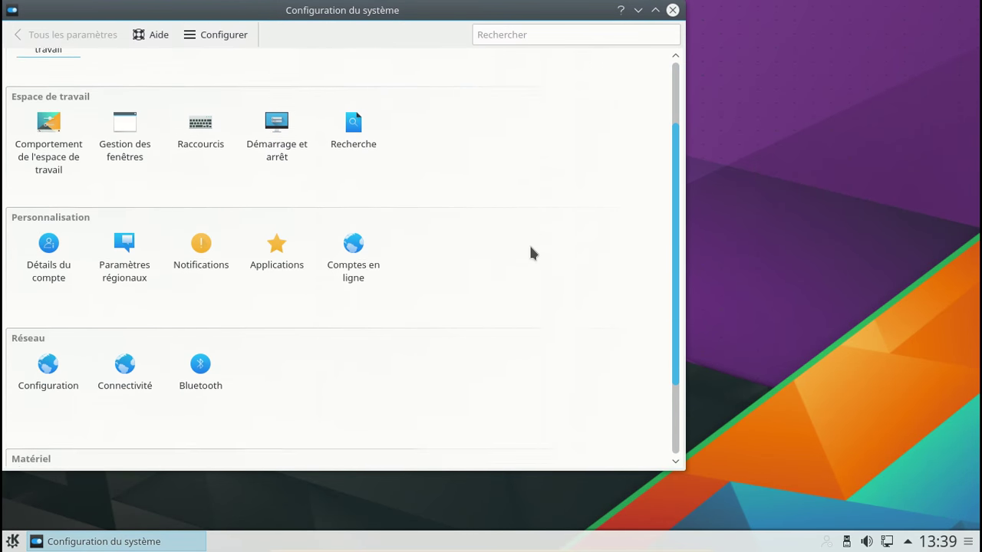
{"action": "scroll", "coordinate": [531, 253], "scroll_direction": "up", "scroll_amount": 3}
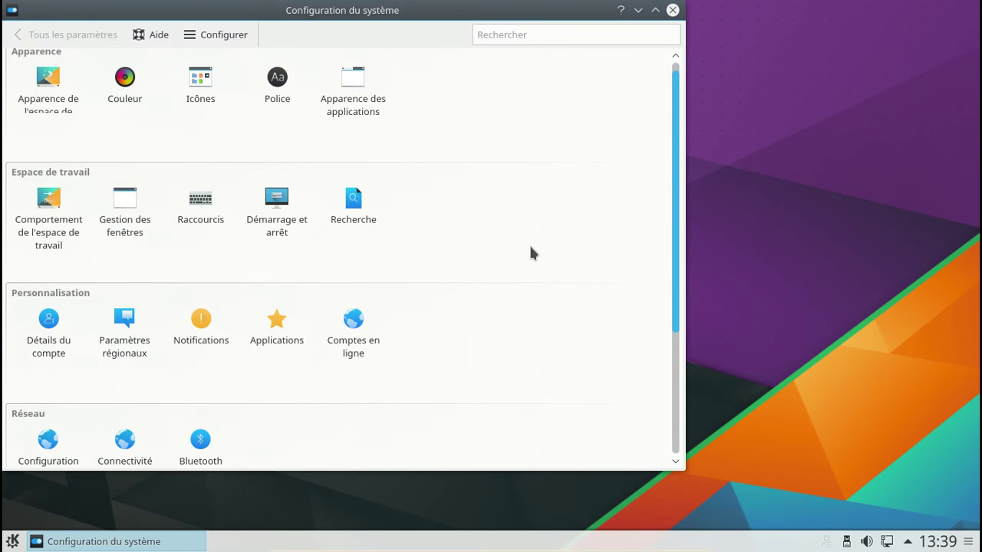
{"action": "left_click", "coordinate": [522, 31]}
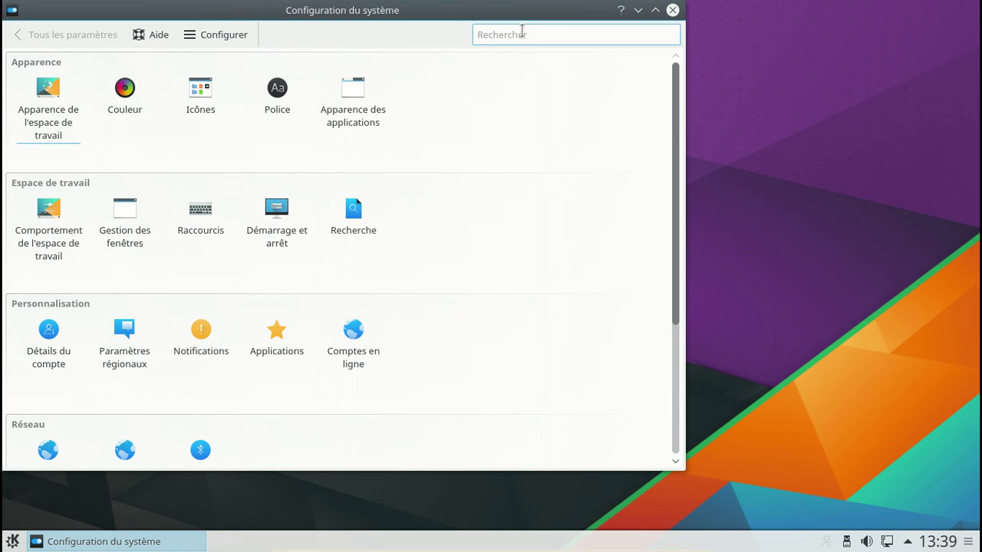
Step: Search 'sddm' and open Démarrage et arrêt > Écran de connexion (SDDM)
{"action": "type", "text": "sddm"}
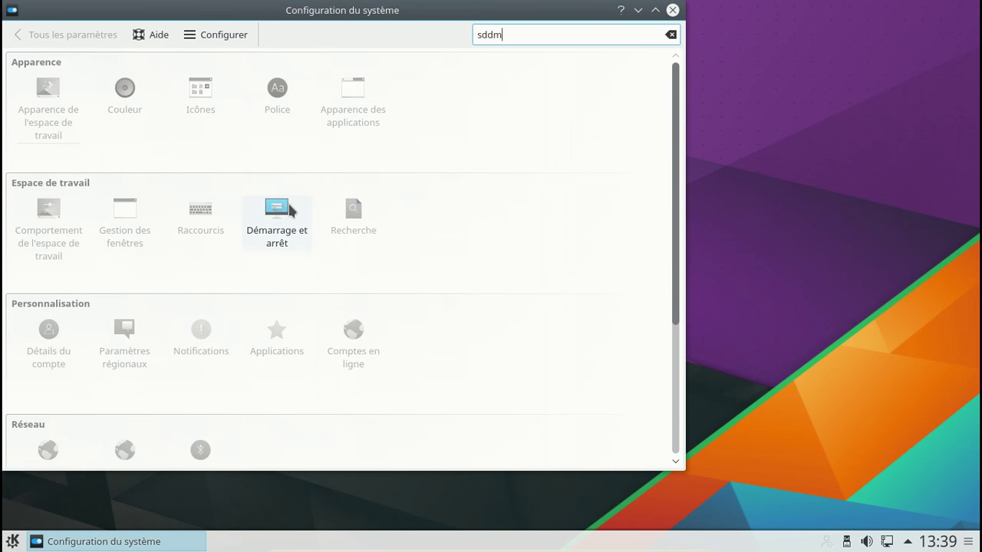
{"action": "left_click", "coordinate": [290, 209]}
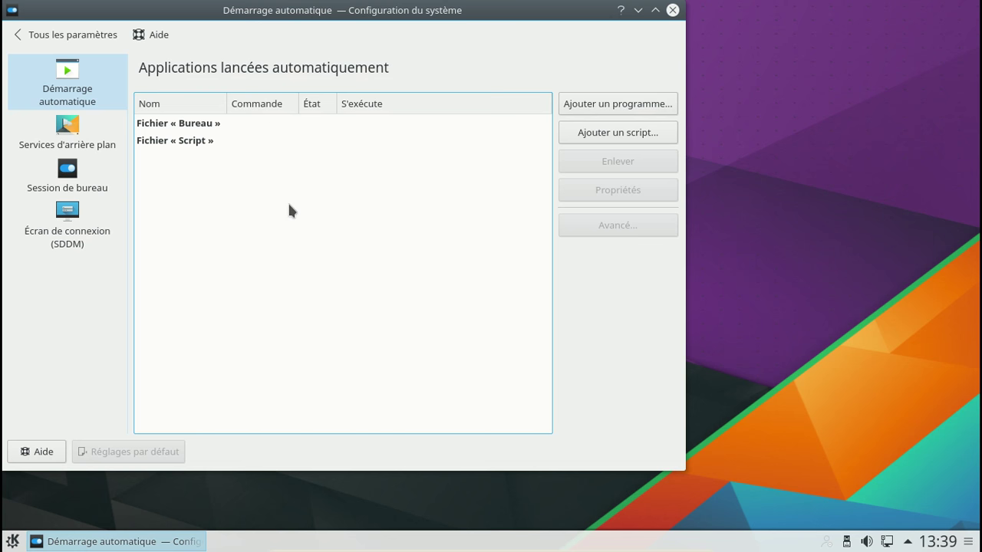
{"action": "left_click", "coordinate": [89, 233]}
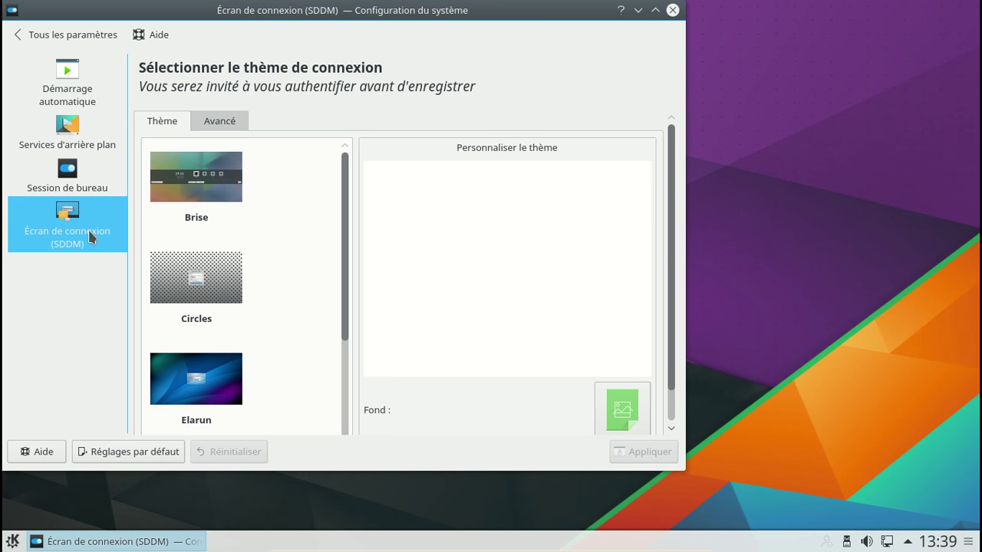
Step: Browse the login themes, trying Maui before selecting Brise
{"action": "scroll", "coordinate": [330, 208], "scroll_direction": "down", "scroll_amount": 2}
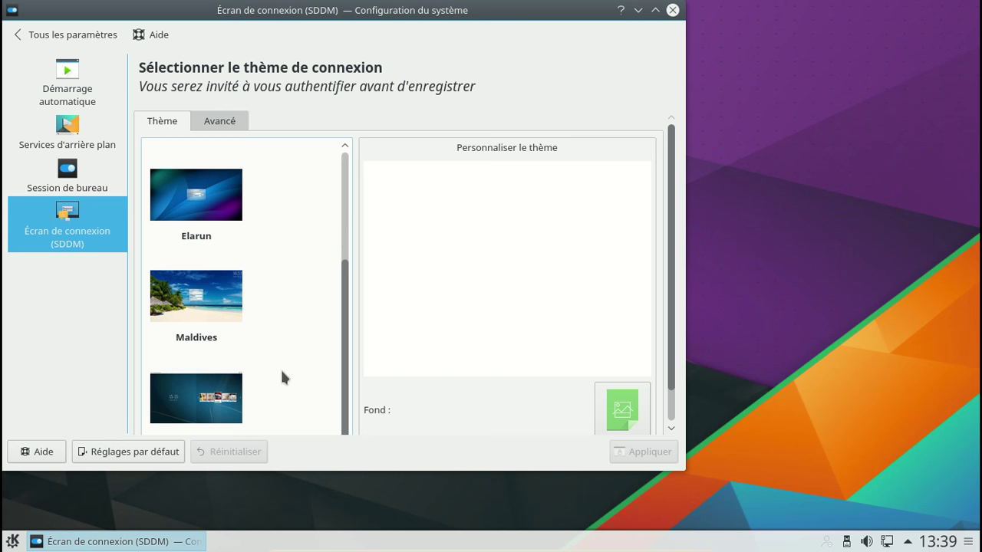
{"action": "scroll", "coordinate": [261, 374], "scroll_direction": "down", "scroll_amount": 1}
{"action": "left_click", "coordinate": [228, 378]}
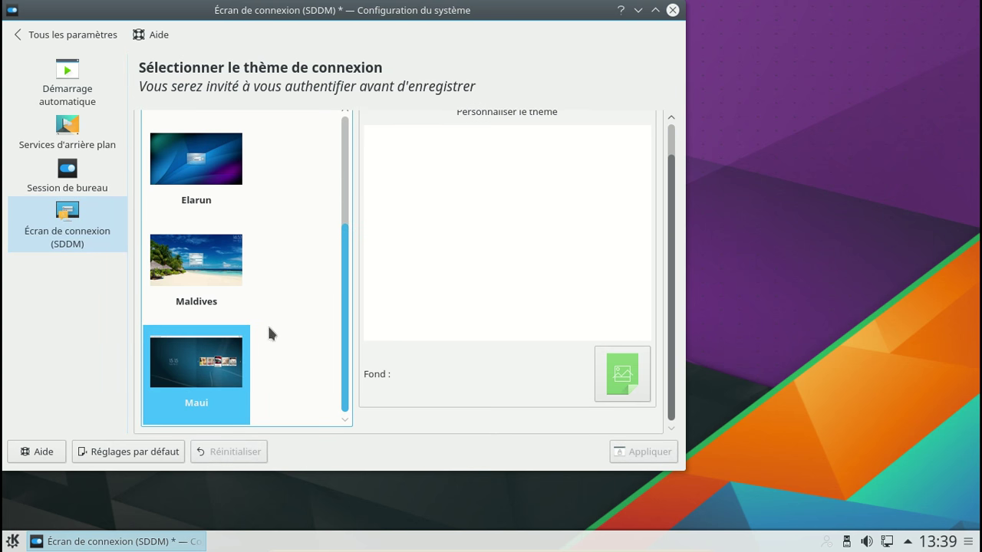
{"action": "left_click", "coordinate": [345, 134]}
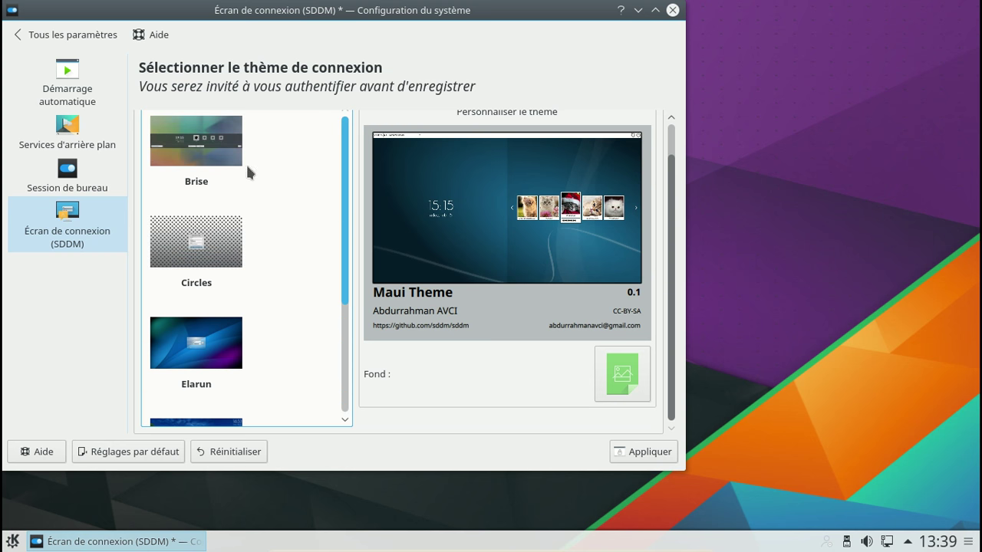
{"action": "left_click", "coordinate": [213, 161]}
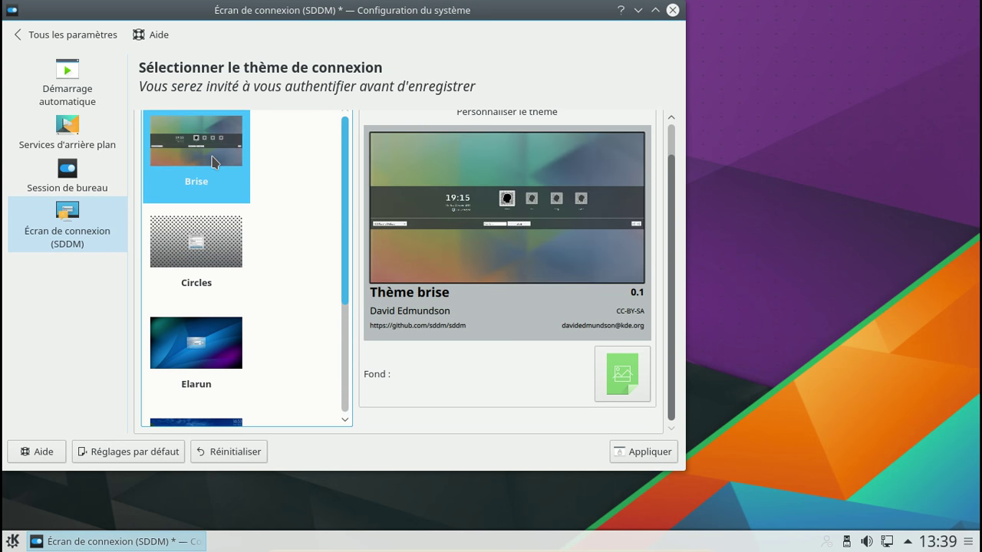
Step: Apply the Brise theme with the root password and close System Settings
{"action": "left_click", "coordinate": [654, 451]}
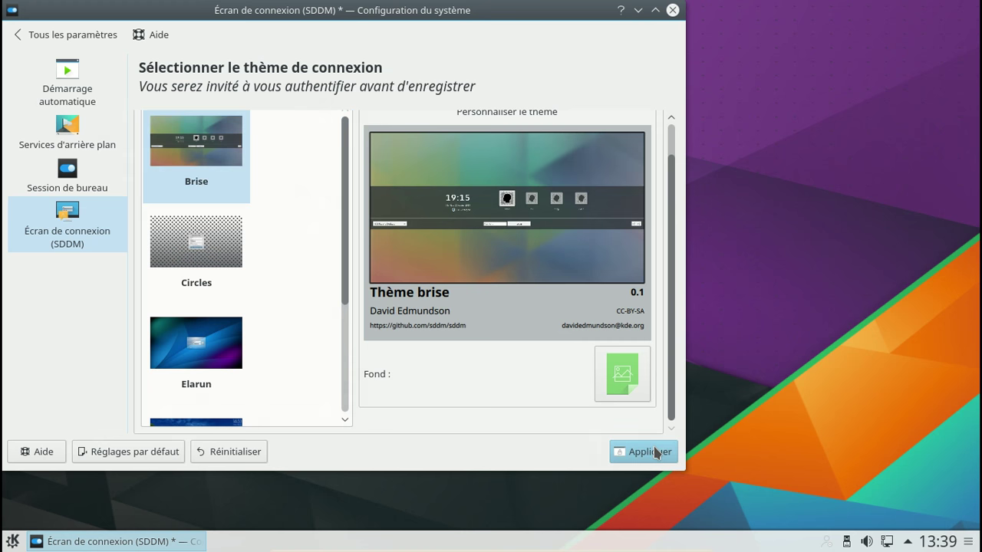
{"action": "type", "text": "•••••••••"}
{"action": "key", "text": "Return"}
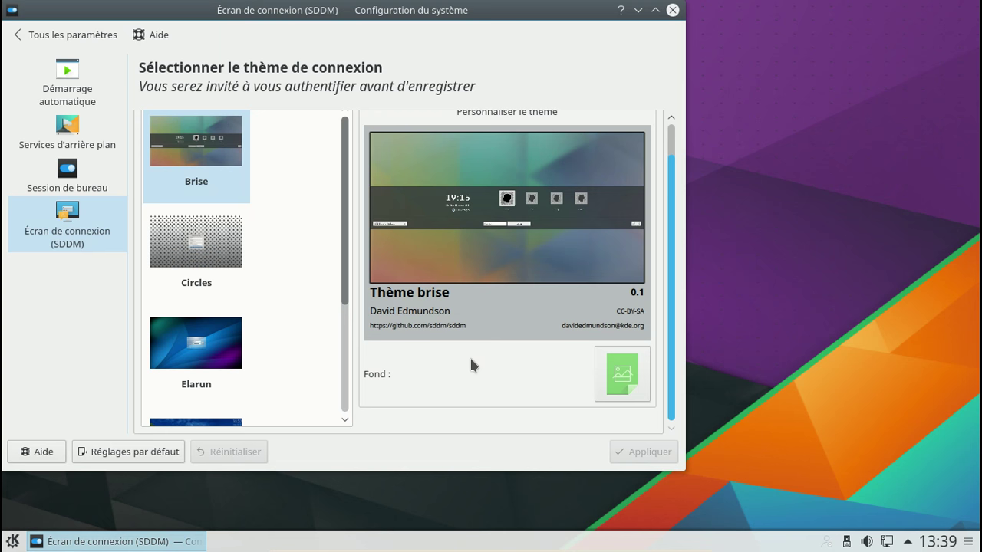
{"action": "left_click", "coordinate": [674, 11]}
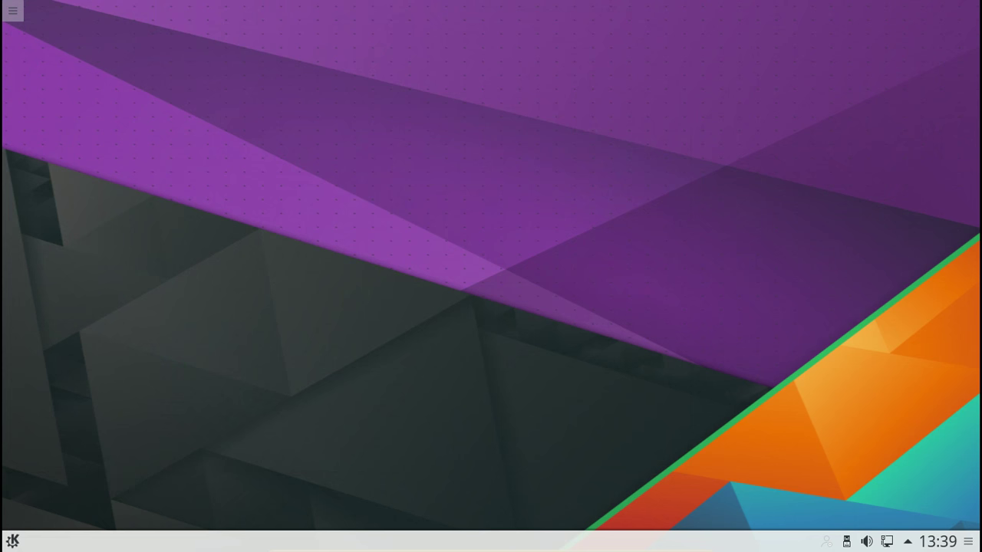
Step: Log out via Kickoff > Quitter > Déconnexion and log back in with the password
{"action": "left_click", "coordinate": [9, 541]}
{"action": "left_click", "coordinate": [311, 495]}
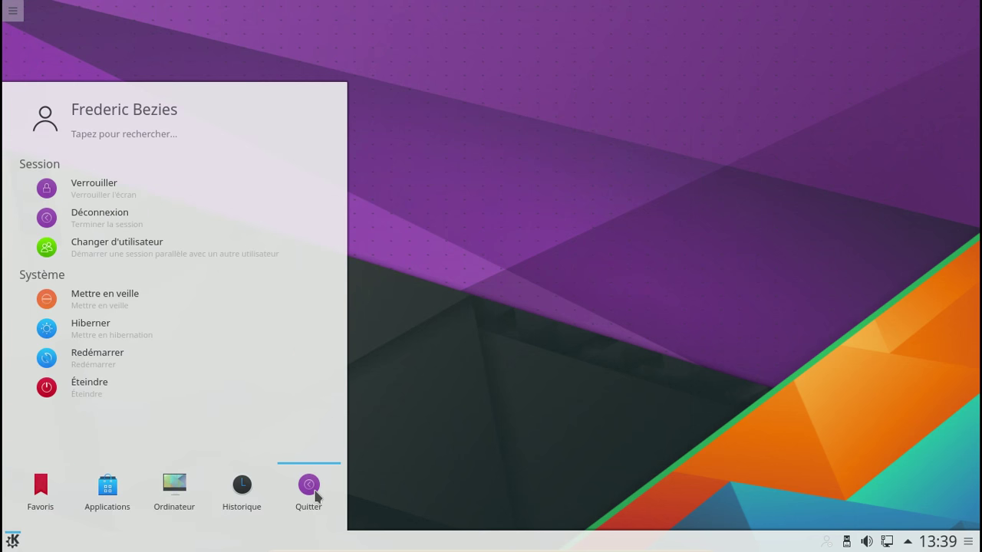
{"action": "left_click", "coordinate": [108, 221]}
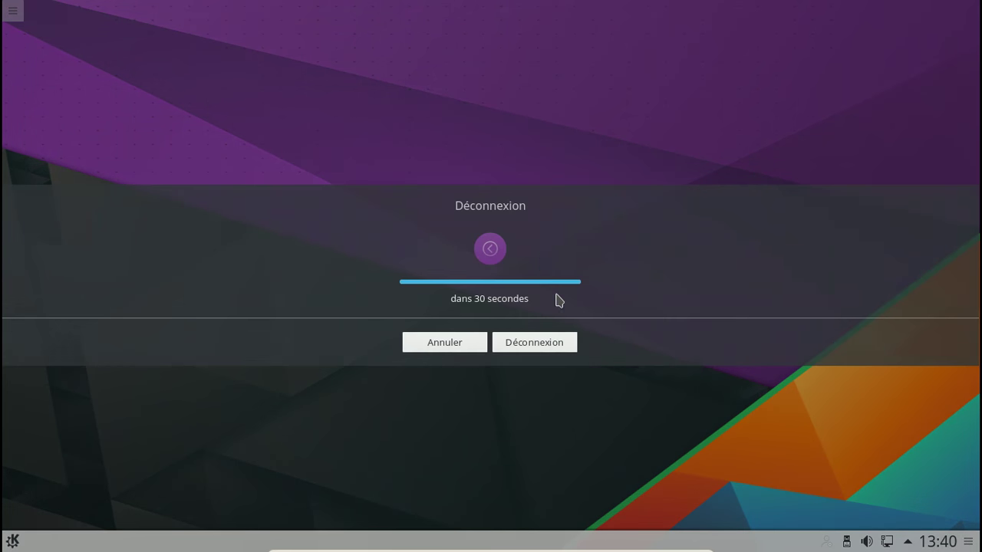
{"action": "left_click", "coordinate": [555, 343]}
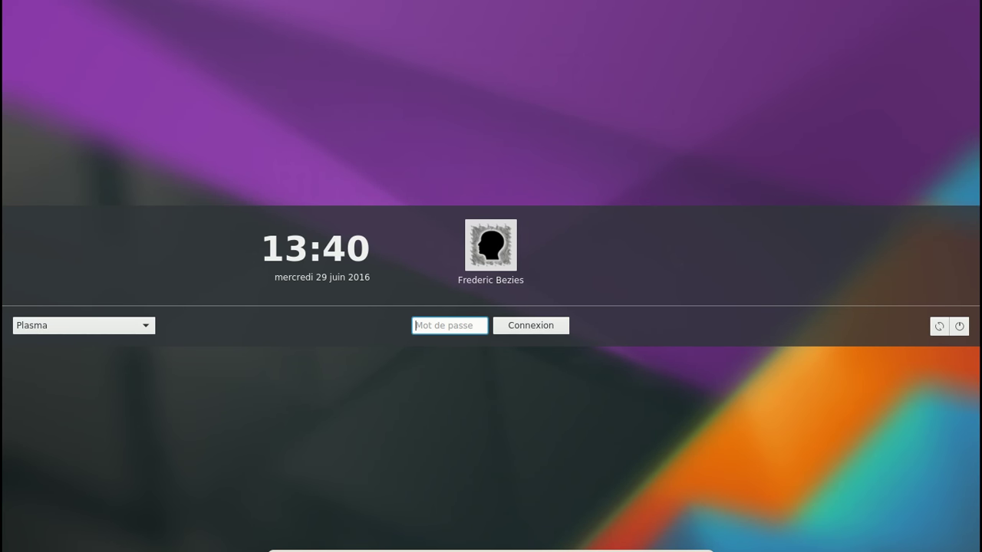
{"action": "type", "text": "*********"}
{"action": "key", "text": "Return"}
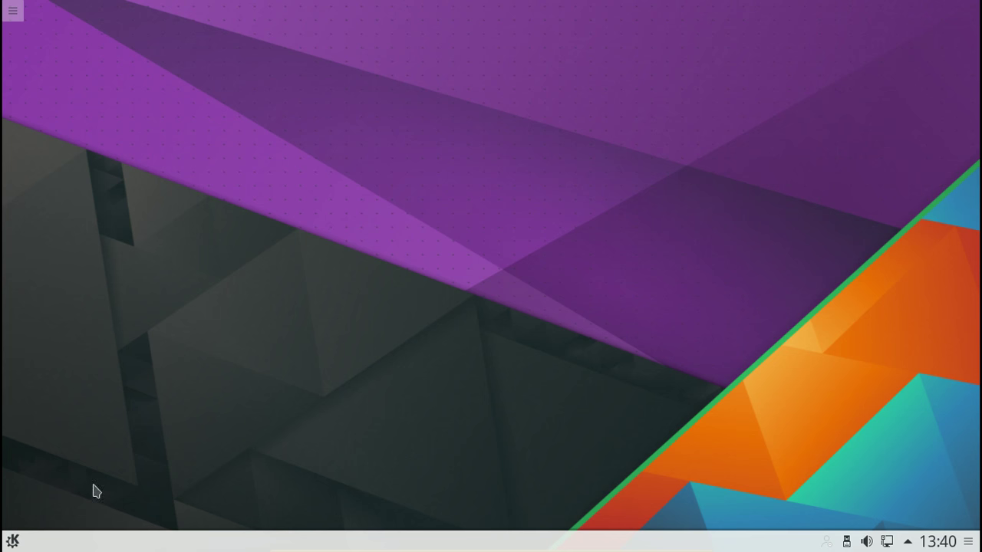
{"action": "left_click", "coordinate": [16, 543]}
{"action": "left_click", "coordinate": [123, 132]}
{"action": "type", "text": "info"}
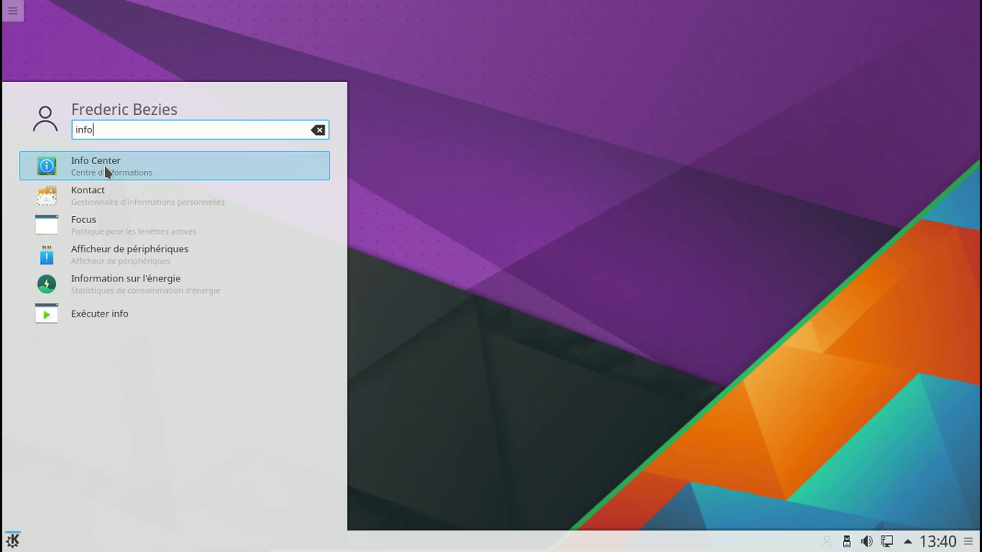
{"action": "left_click", "coordinate": [106, 166]}
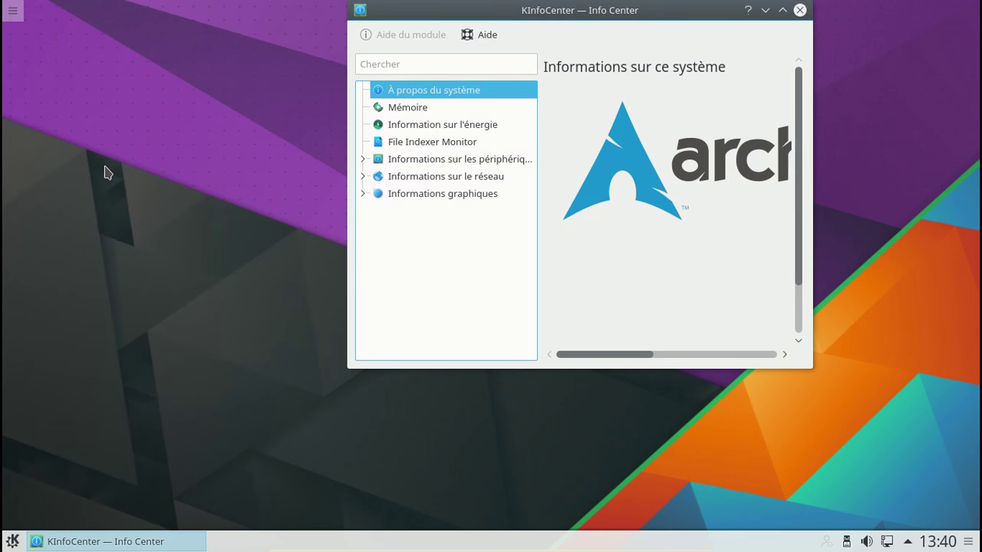
{"action": "left_click_drag", "start_coordinate": [445, 18], "coordinate": [334, 39]}
{"action": "left_click_drag", "start_coordinate": [699, 387], "coordinate": [950, 503]}
{"action": "left_click_drag", "start_coordinate": [548, 31], "coordinate": [441, 21]}
{"action": "left_click_drag", "start_coordinate": [844, 497], "coordinate": [952, 509]}
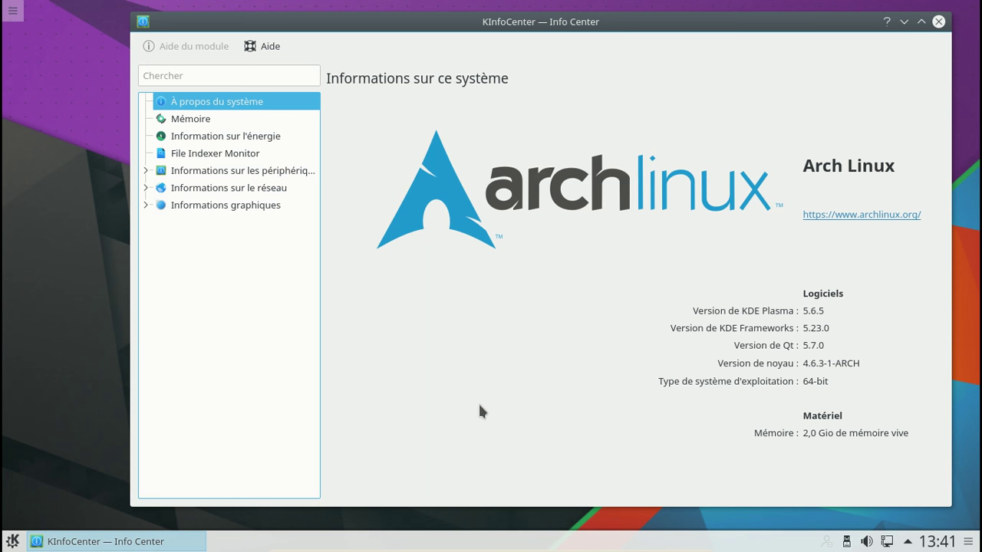
{"action": "left_click", "coordinate": [938, 21]}
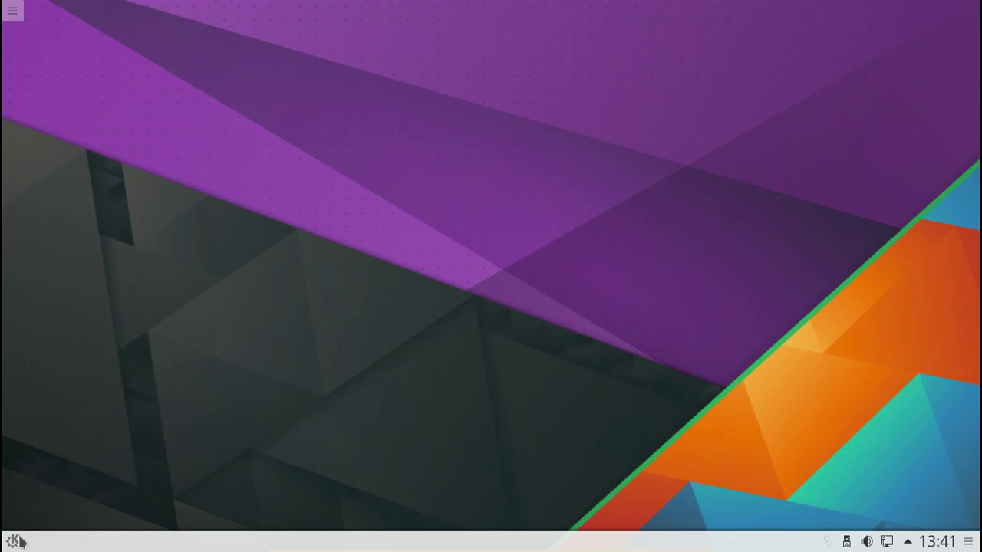
Step: Launch Dolphin and check its About dialog: version 16.04.2 on Frameworks 5.23.0
{"action": "left_click", "coordinate": [14, 542]}
{"action": "left_click", "coordinate": [154, 230]}
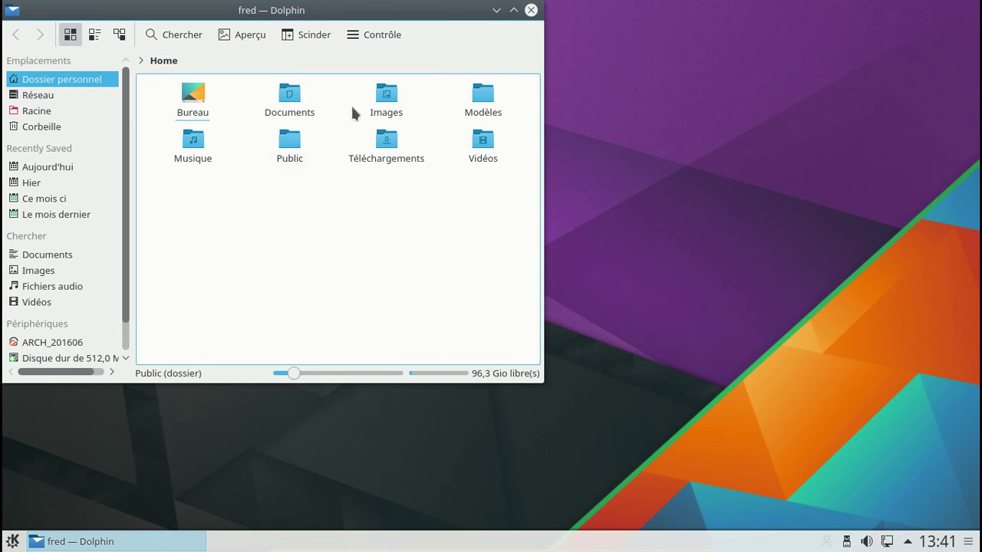
{"action": "left_click", "coordinate": [372, 34]}
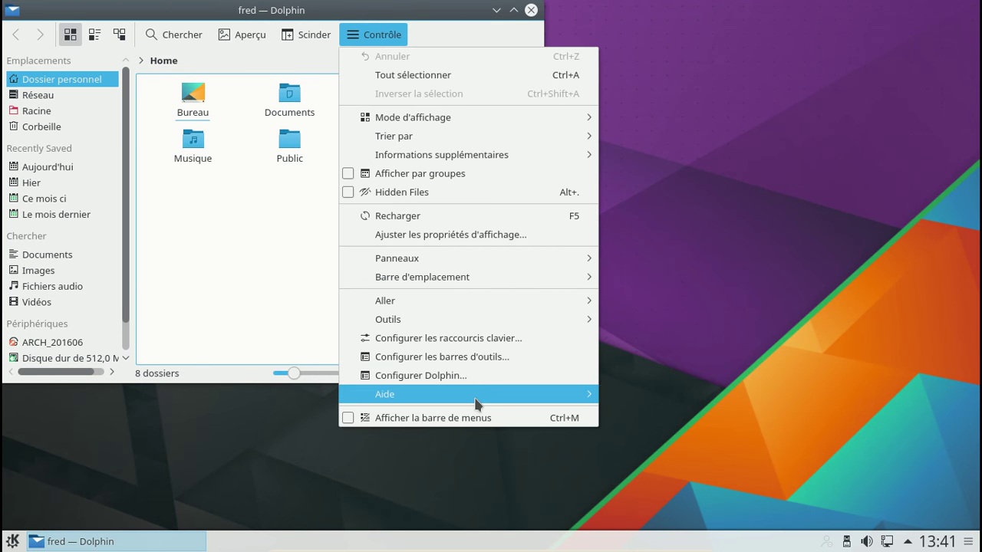
{"action": "mouse_move", "coordinate": [476, 399]}
{"action": "left_click", "coordinate": [717, 487]}
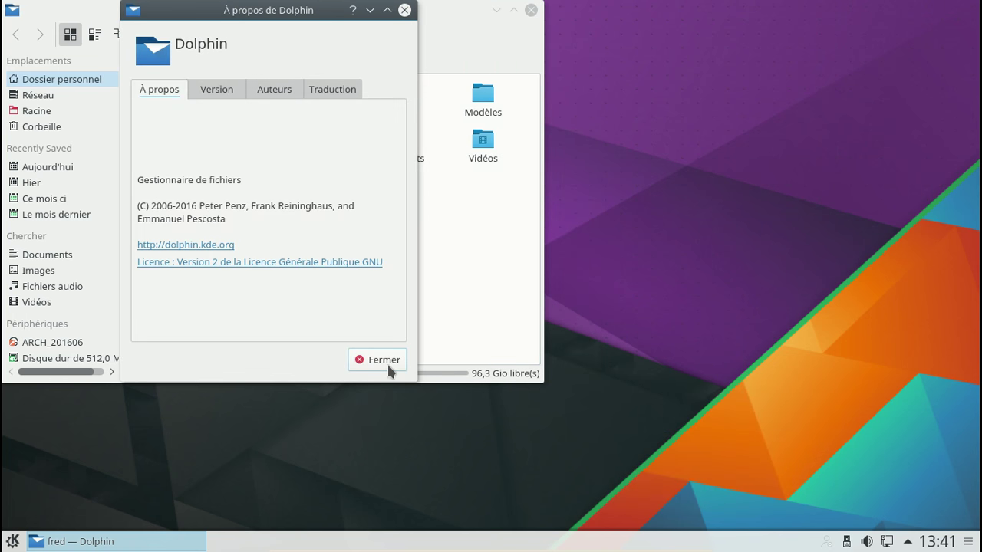
{"action": "left_click", "coordinate": [208, 93]}
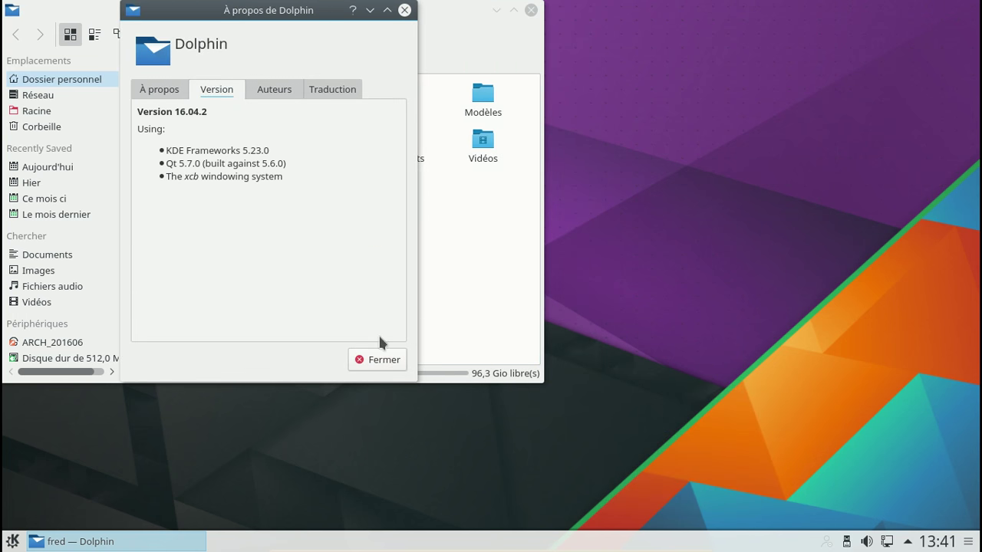
{"action": "left_click", "coordinate": [385, 360]}
Step: Close Dolphin and choose Éteindre from Kickoff > Quitter
{"action": "left_click", "coordinate": [531, 10]}
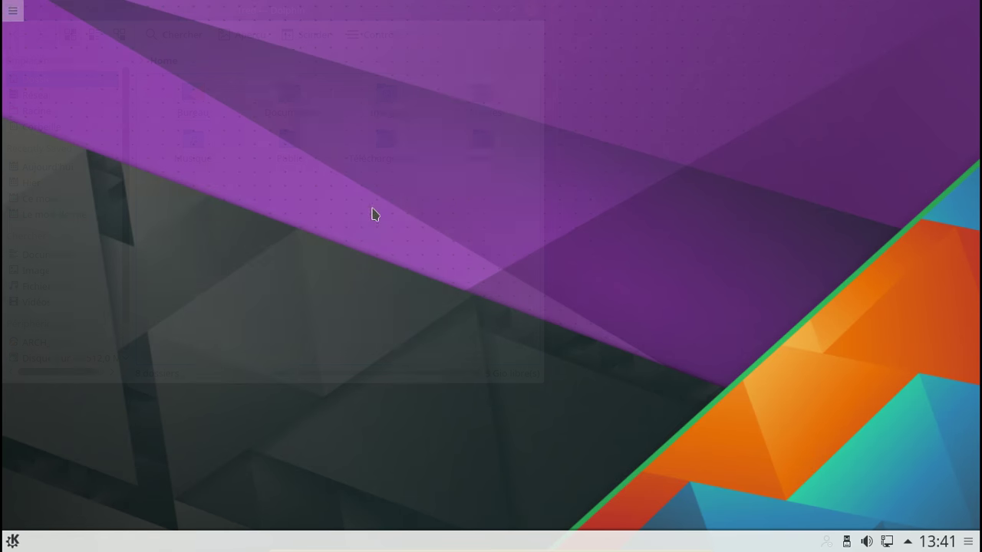
{"action": "left_click", "coordinate": [11, 540]}
{"action": "left_click", "coordinate": [306, 491]}
{"action": "left_click", "coordinate": [110, 386]}
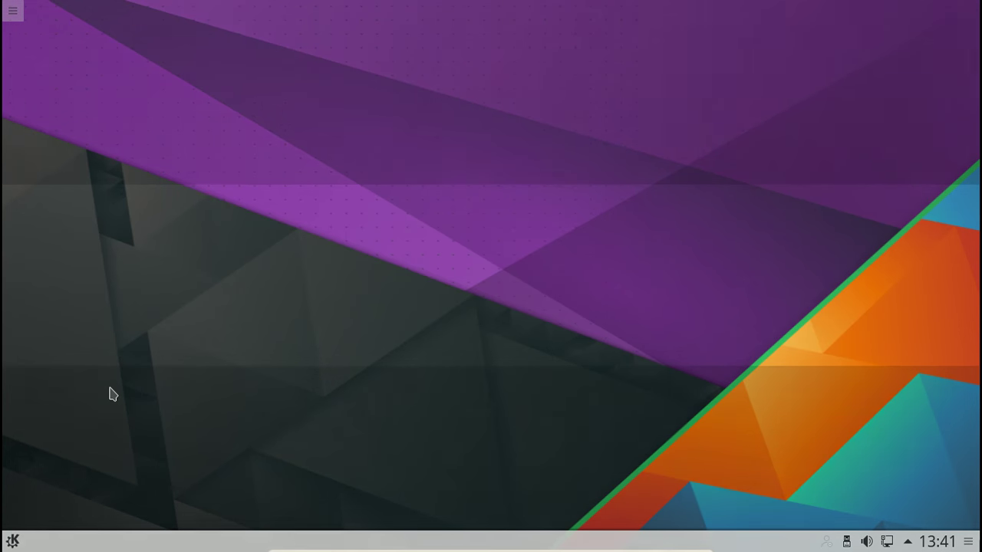
Step: Confirm the Plasma shutdown, select Arch - Xfce, and check VirtualBox's version (5.0.24_OSE r108355)
{"action": "left_click", "coordinate": [556, 346]}
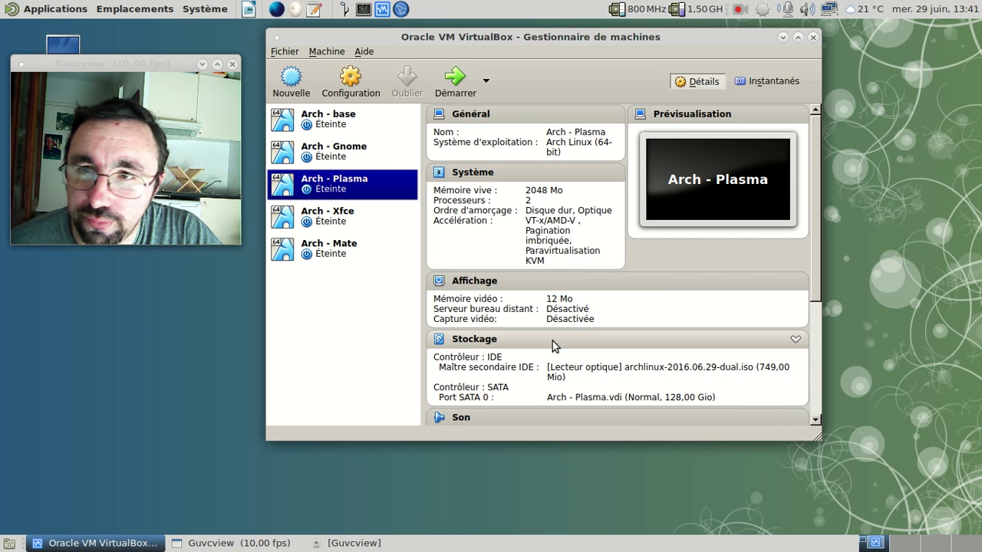
{"action": "left_click", "coordinate": [341, 222]}
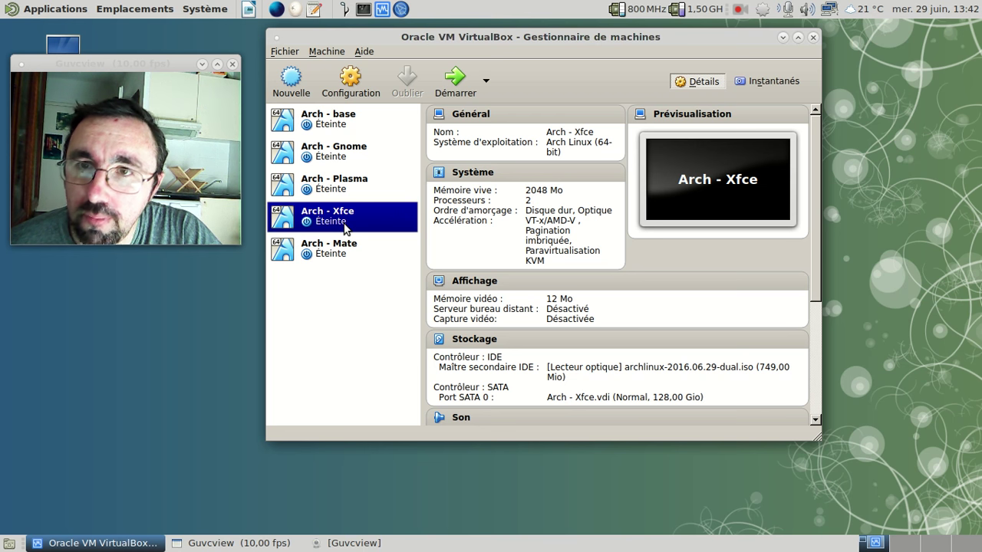
{"action": "left_click", "coordinate": [364, 52]}
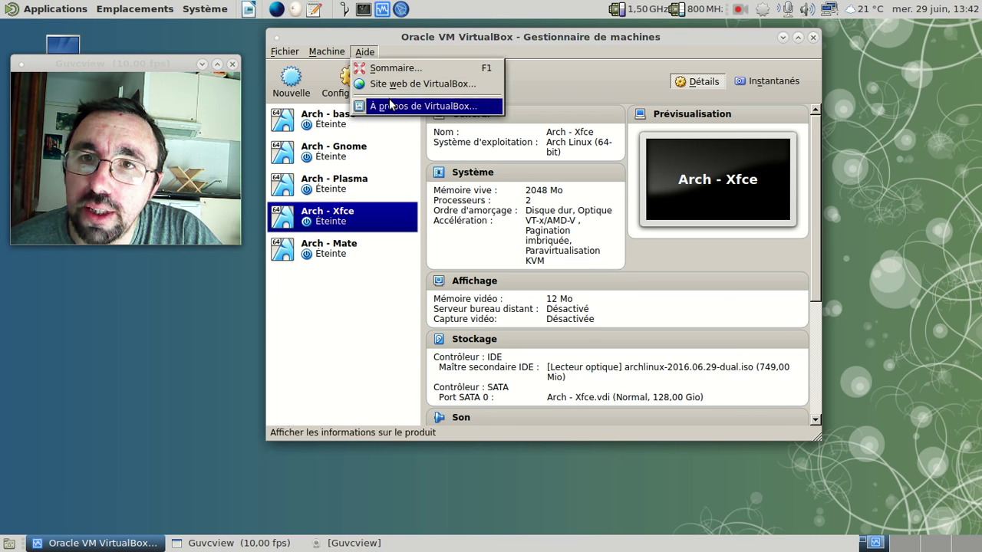
{"action": "left_click", "coordinate": [397, 106]}
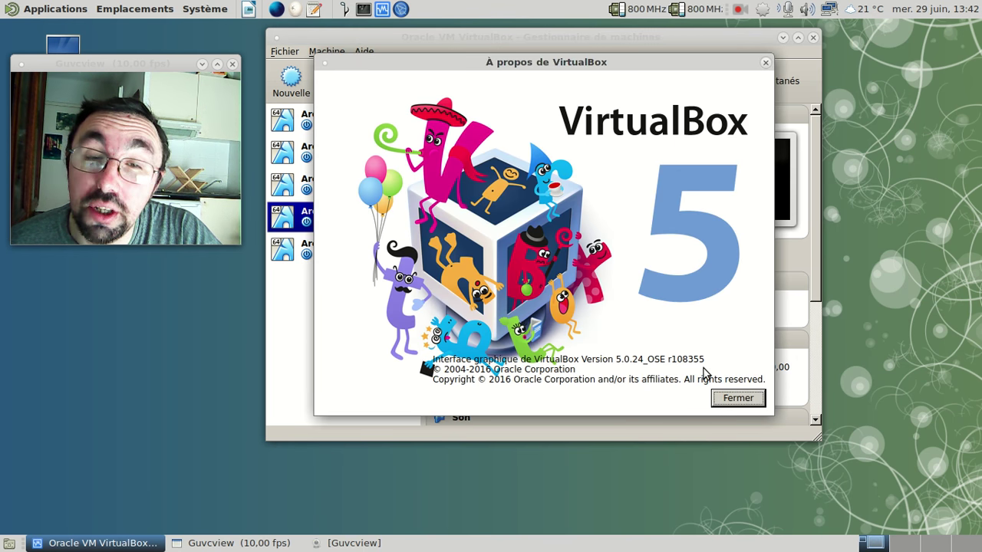
{"action": "left_click", "coordinate": [762, 398]}
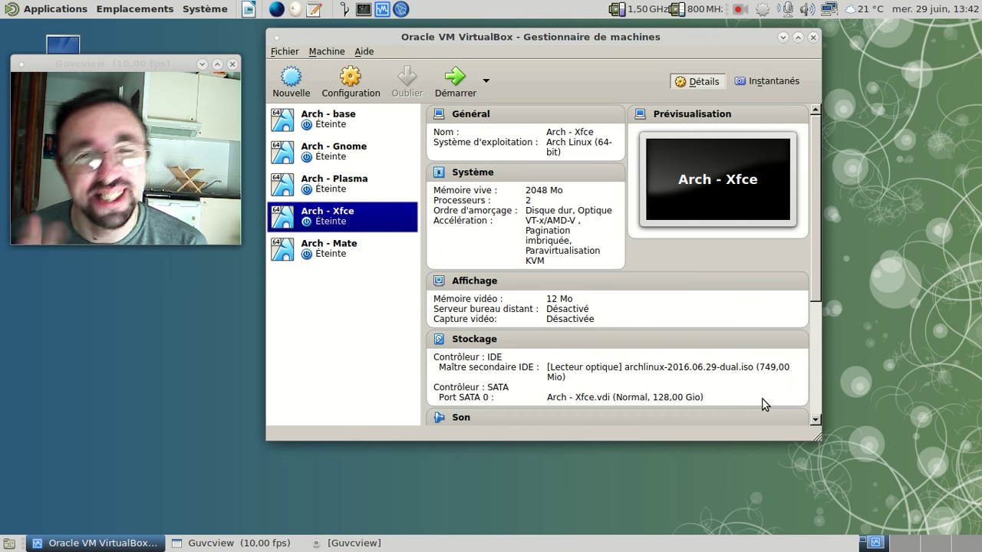
Step: Start Arch - Xfce, boot the default GRUB entry, and launch Firefox Nightly
{"action": "left_click", "coordinate": [458, 91]}
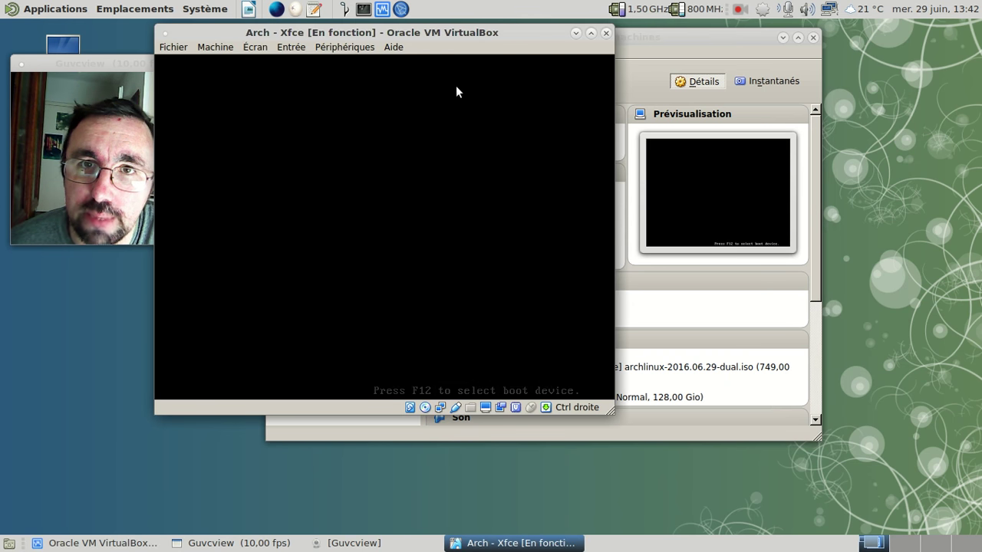
{"action": "key", "text": "Return"}
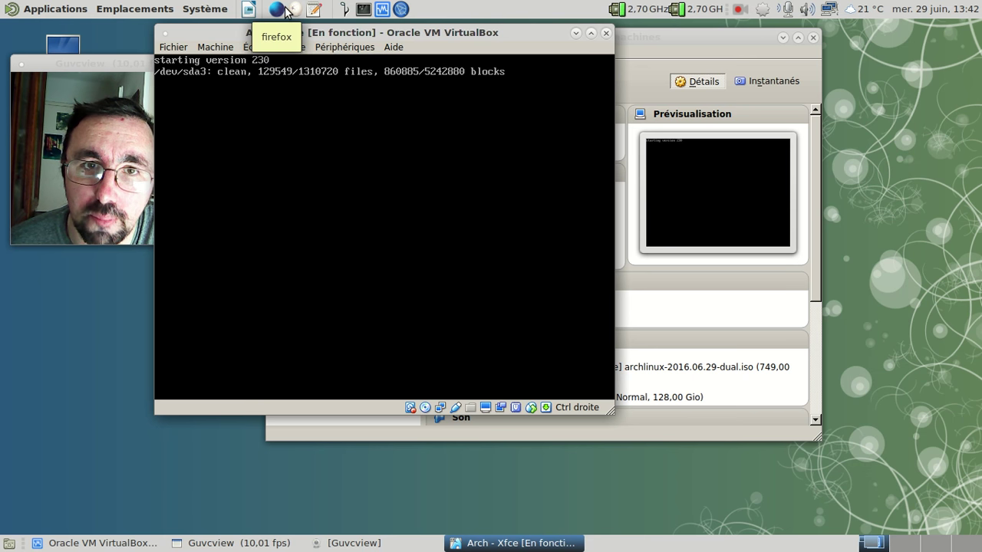
{"action": "left_click", "coordinate": [285, 10]}
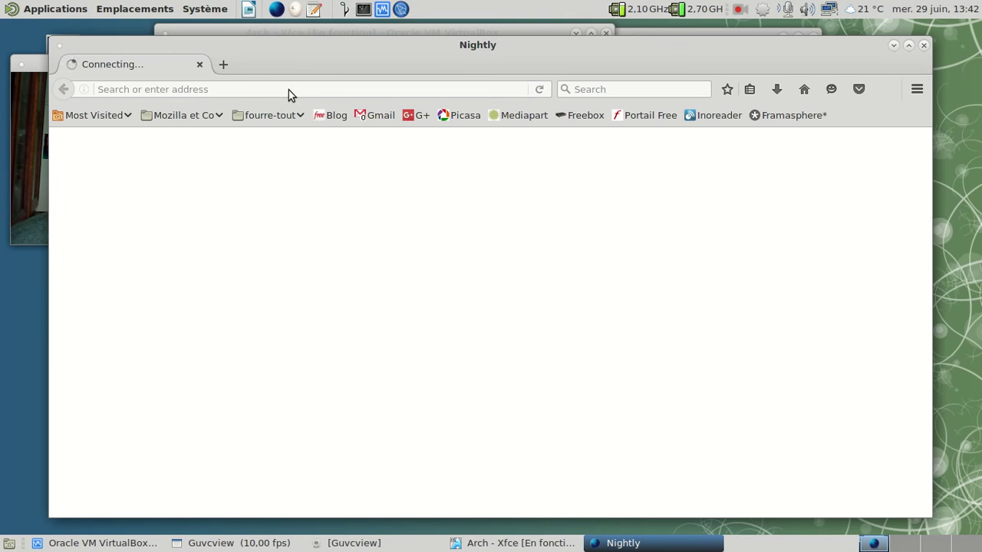
{"action": "type", "text": "virtualbox.org/"}
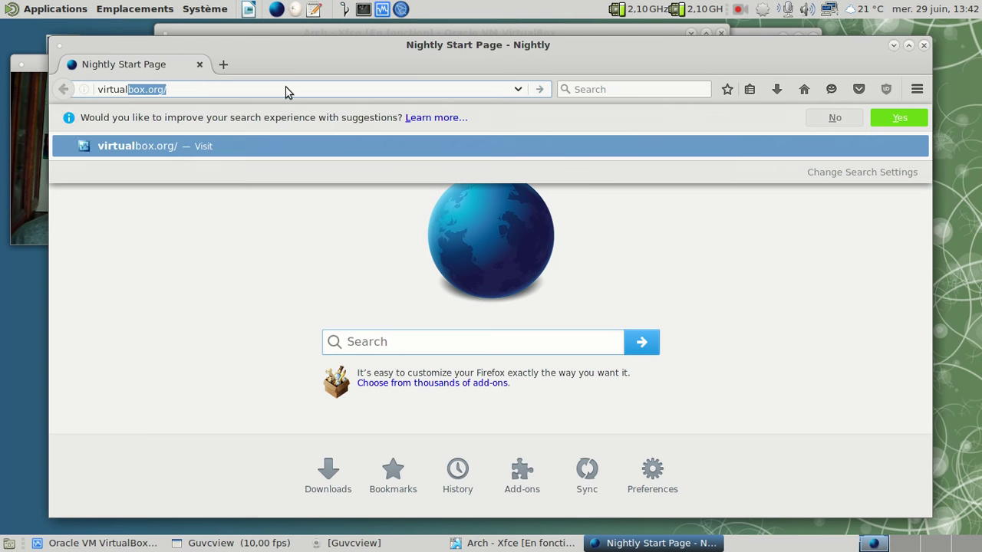
{"action": "key", "text": "Return"}
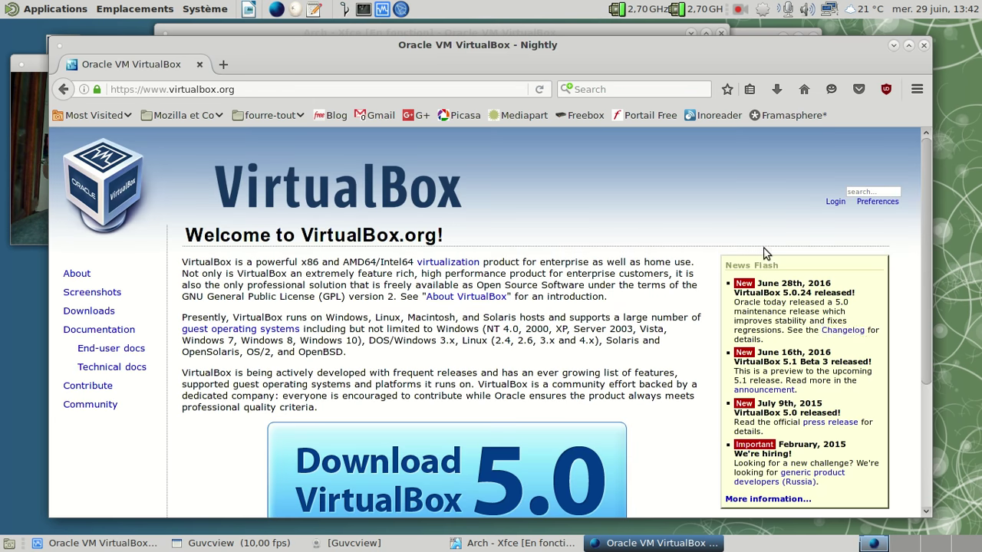
{"action": "left_click", "coordinate": [843, 329]}
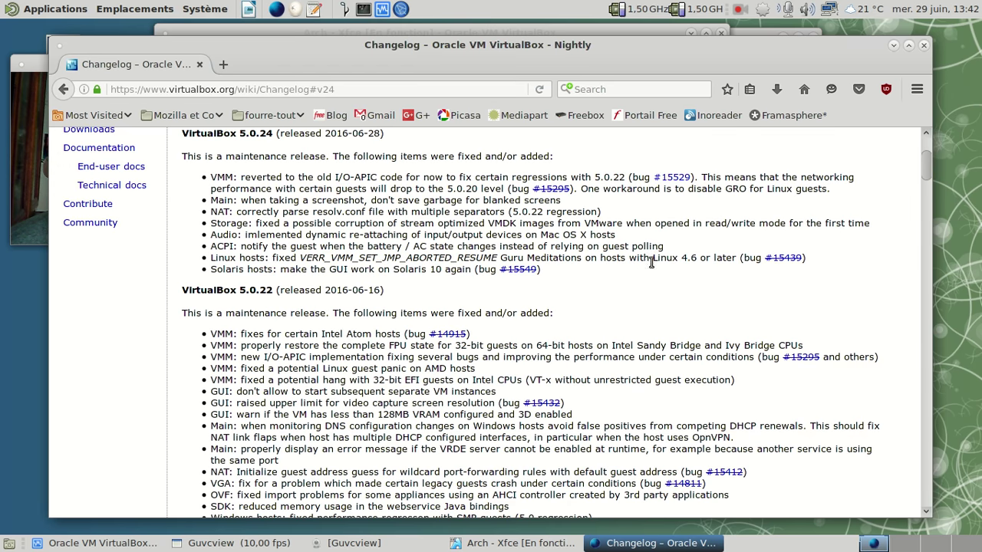
{"action": "middle_click", "coordinate": [782, 258]}
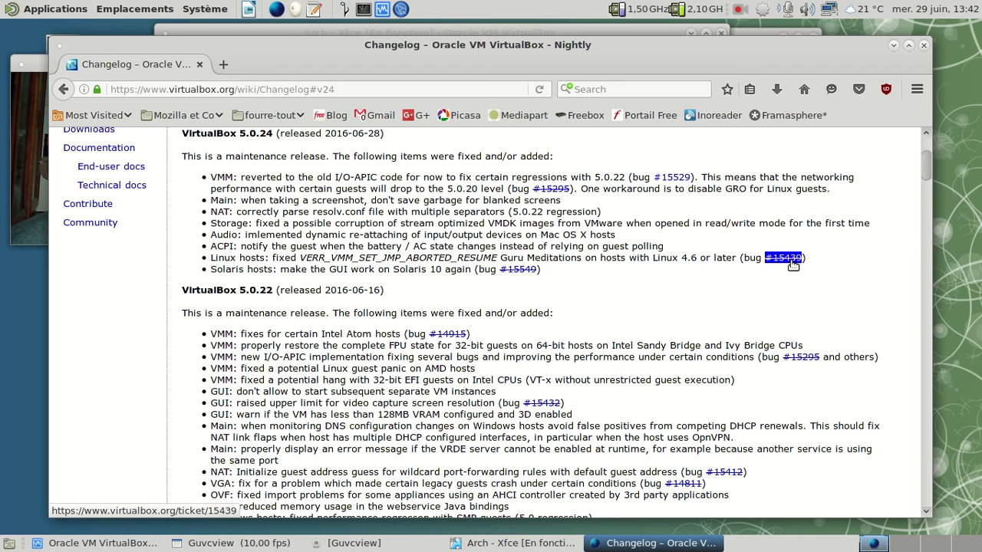
{"action": "left_click", "coordinate": [279, 61]}
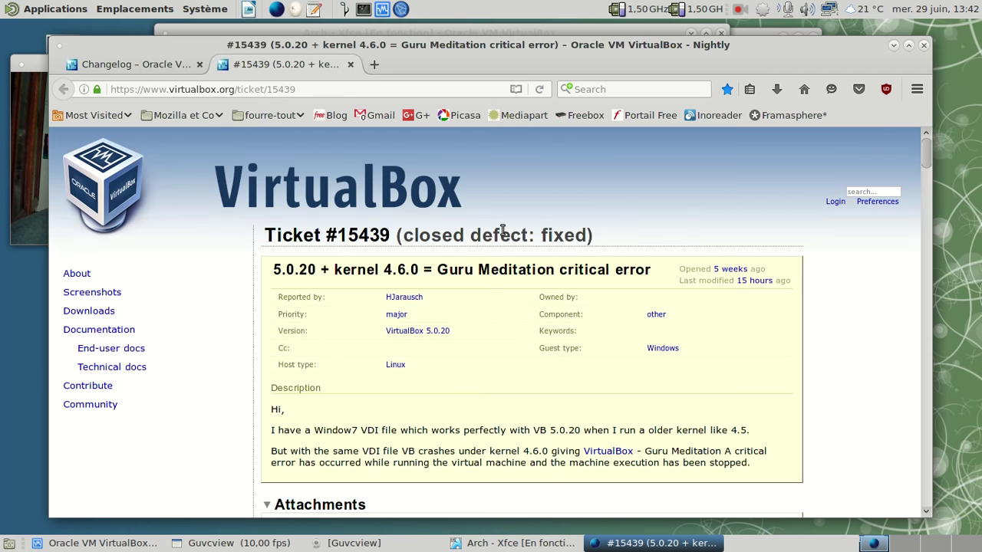
{"action": "left_click_drag", "start_coordinate": [927, 153], "coordinate": [902, 516]}
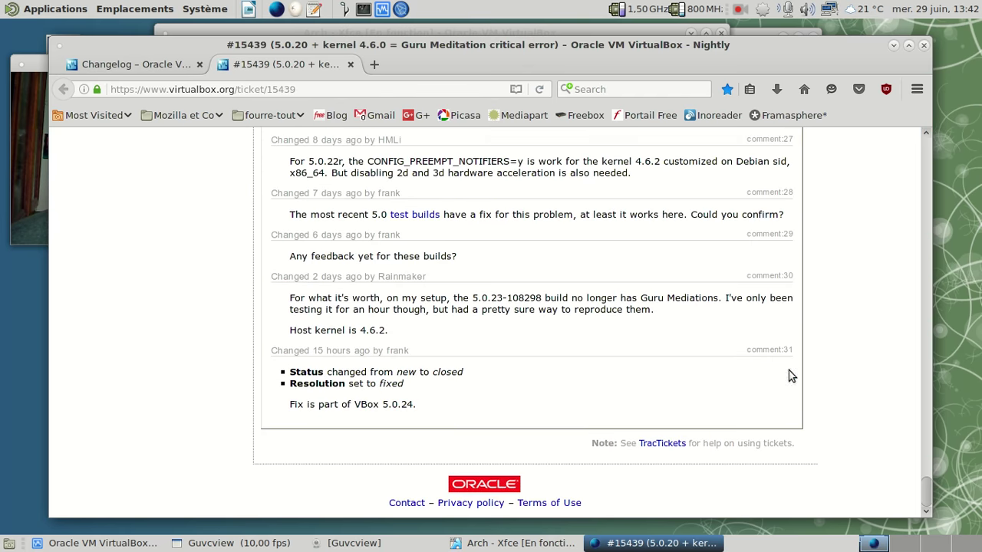
{"action": "left_click", "coordinate": [926, 43]}
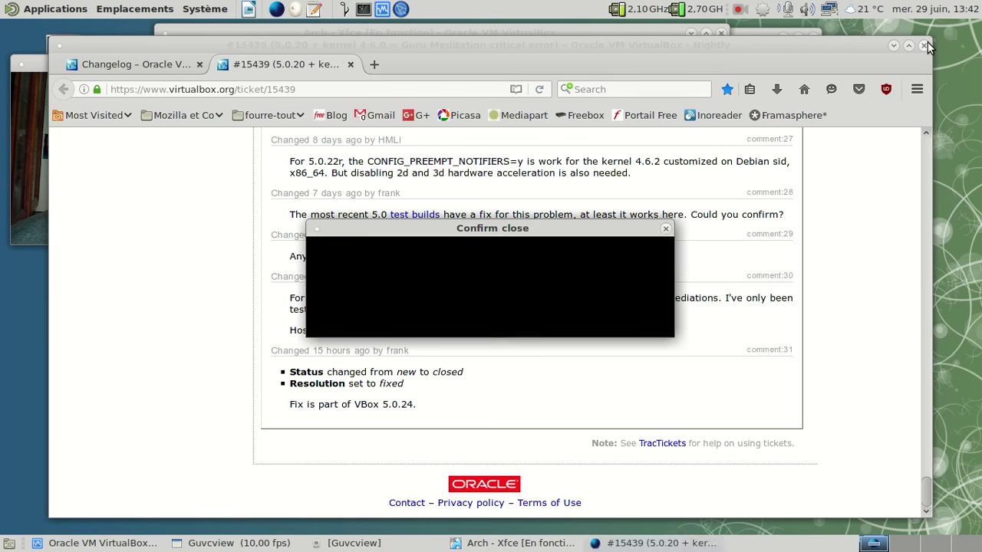
{"action": "left_click", "coordinate": [631, 318]}
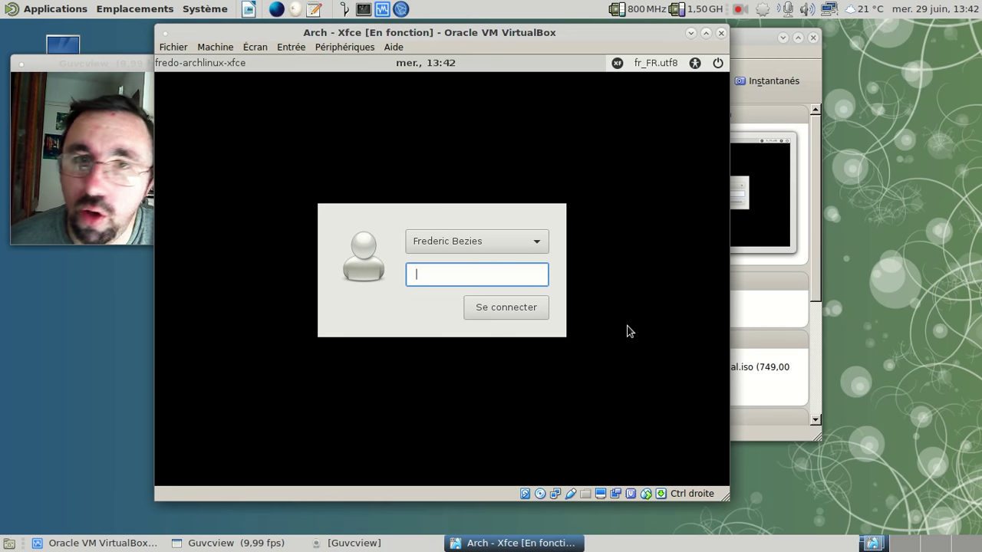
Step: Switch the VM to fullscreen and submit the LightDM password to reach the Xfce desktop
{"action": "key", "text": "ctrl+f"}
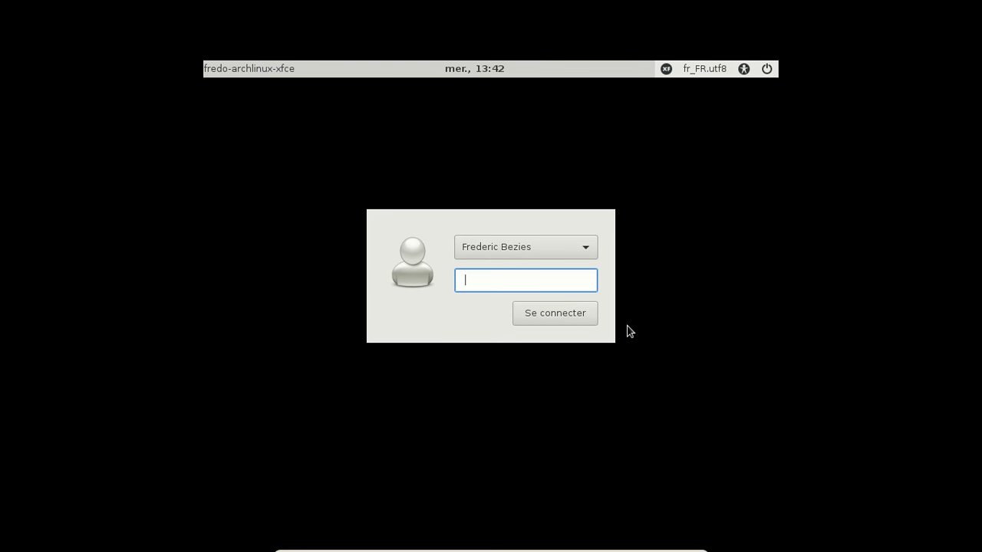
{"action": "key", "text": "Return"}
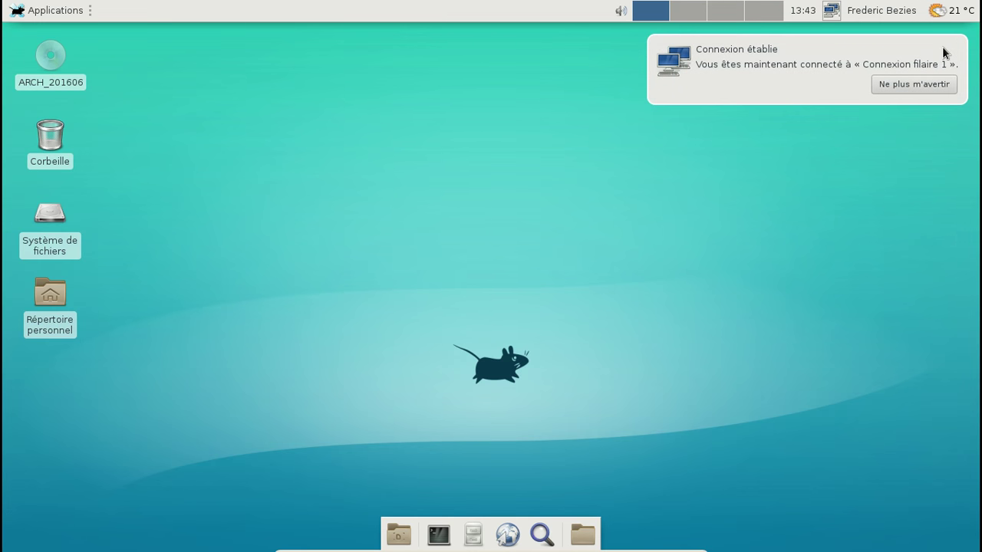
Step: Add the Menu Whisker plugin to the top panel through Ajouter de nouveaux éléments
{"action": "left_click", "coordinate": [944, 49]}
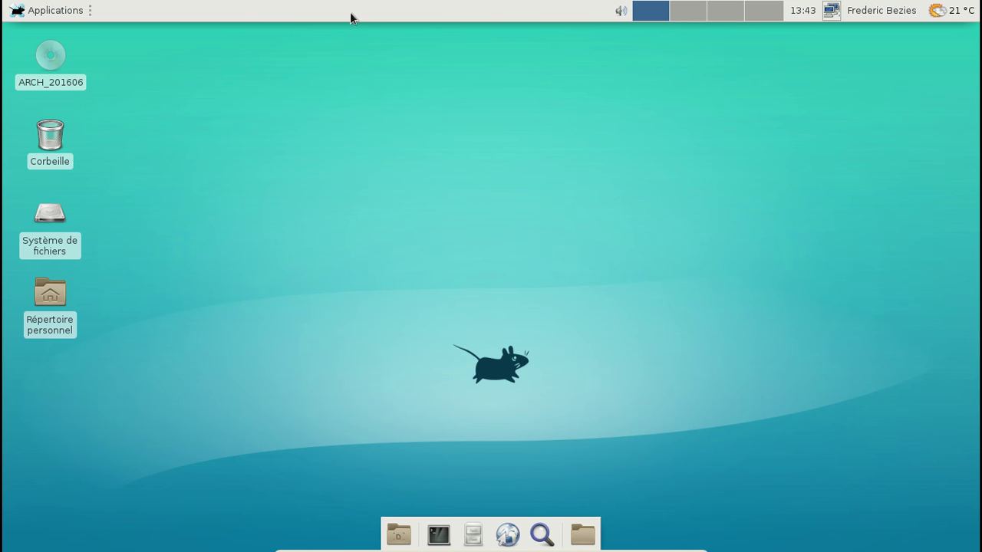
{"action": "right_click", "coordinate": [406, 15]}
{"action": "mouse_move", "coordinate": [460, 97]}
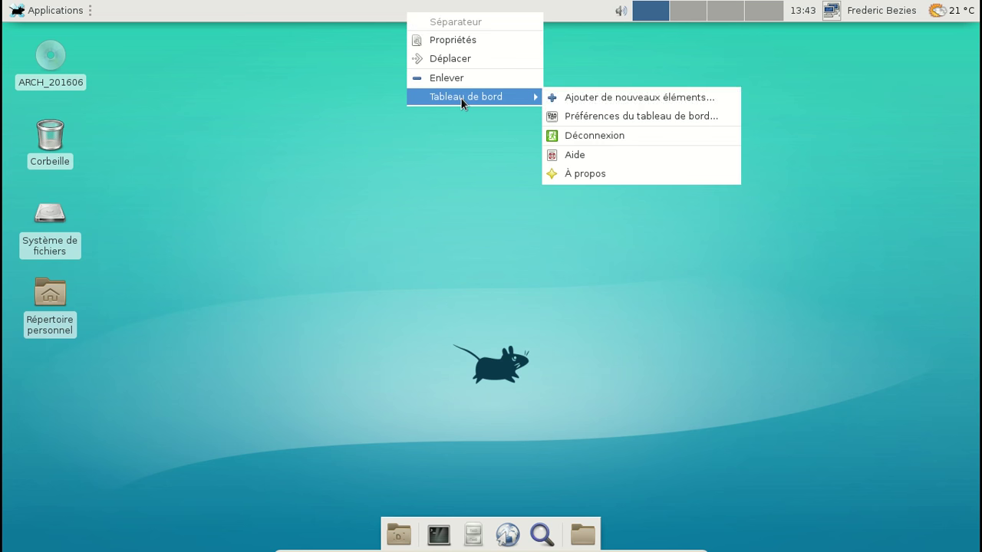
{"action": "left_click", "coordinate": [605, 92]}
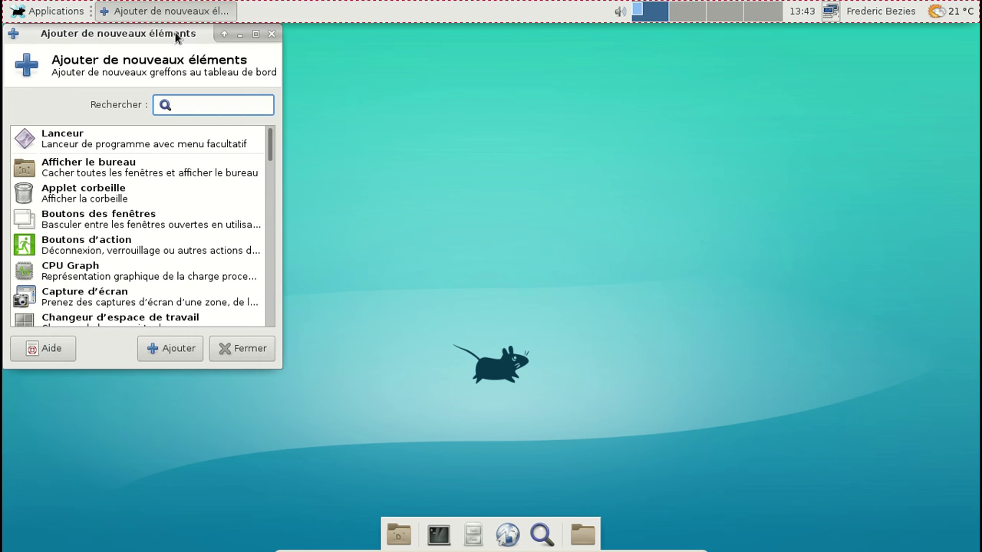
{"action": "scroll", "coordinate": [505, 227], "scroll_direction": "down", "scroll_amount": 5}
{"action": "scroll", "coordinate": [506, 227], "scroll_direction": "down", "scroll_amount": 5}
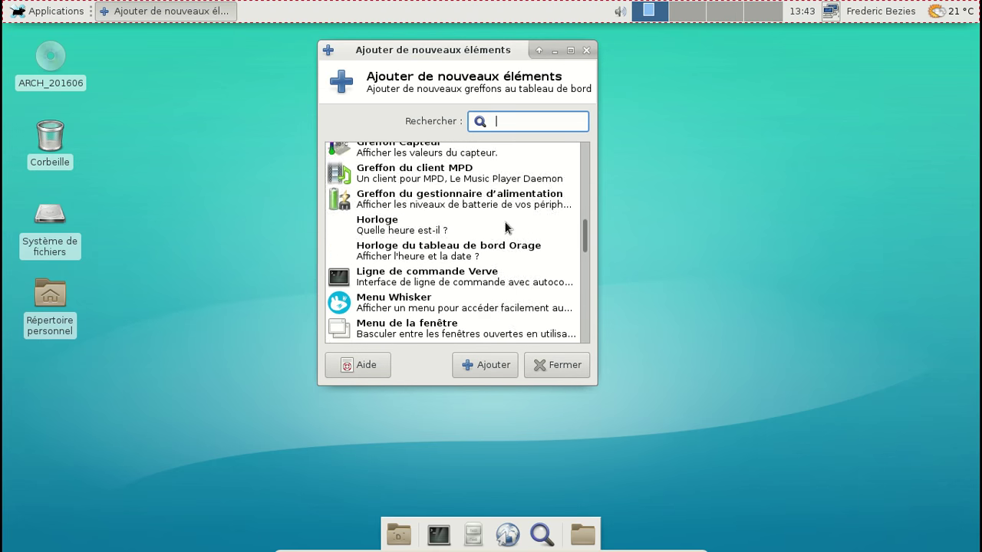
{"action": "left_click", "coordinate": [362, 212]}
{"action": "left_click", "coordinate": [471, 363]}
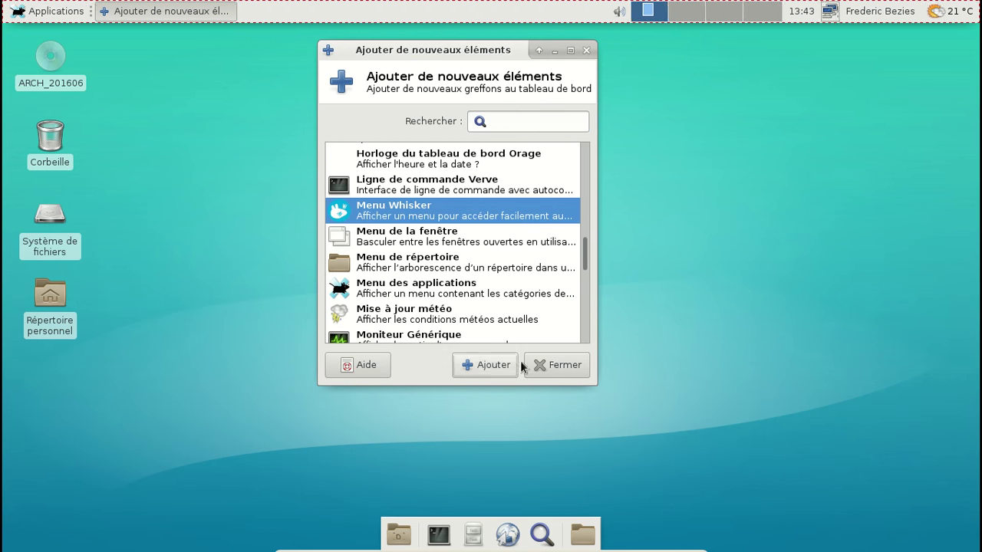
{"action": "left_click", "coordinate": [536, 365]}
Step: Move the Whisker menu to the far left and remove the Applications menu
{"action": "right_click", "coordinate": [965, 11]}
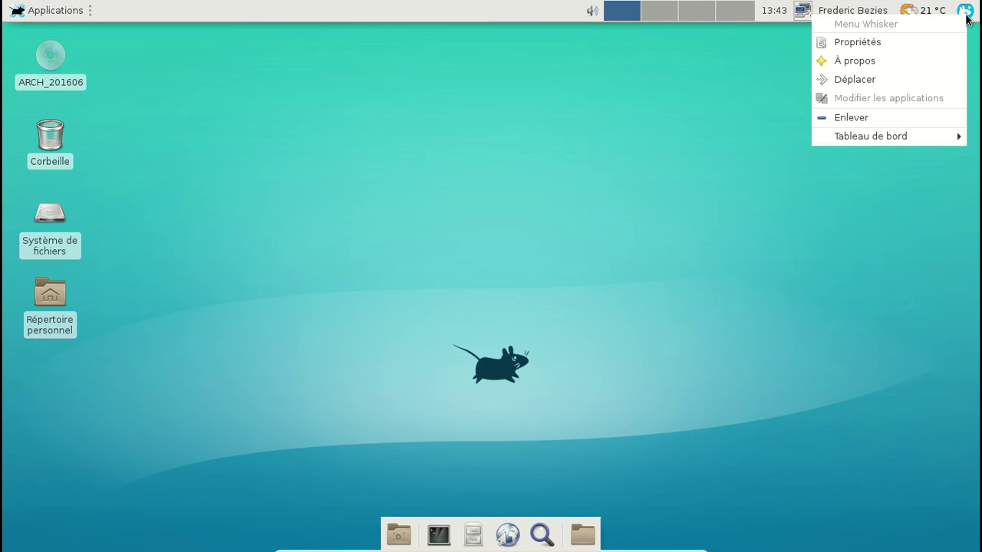
{"action": "left_click", "coordinate": [868, 83]}
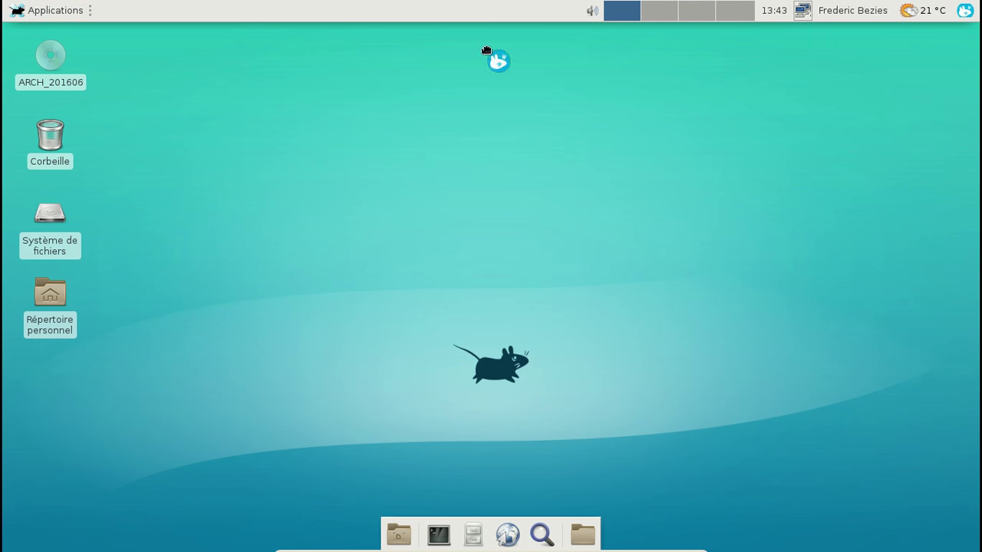
{"action": "left_click", "coordinate": [14, 10]}
{"action": "right_click", "coordinate": [55, 19]}
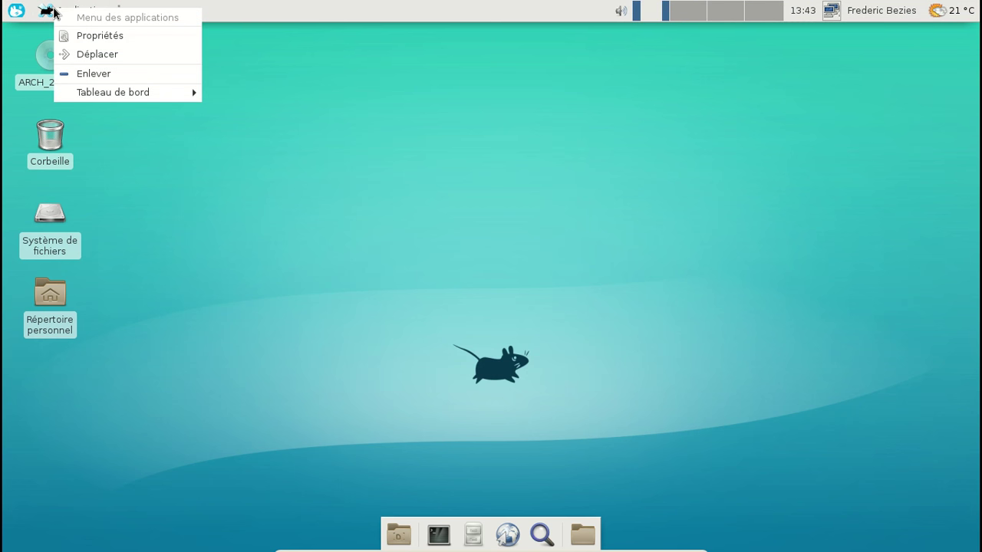
{"action": "left_click", "coordinate": [105, 74]}
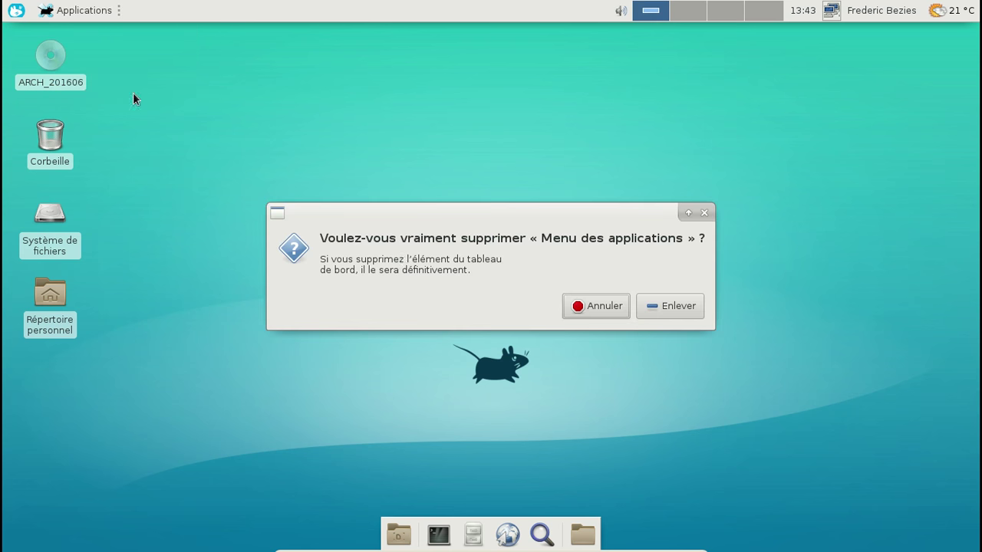
{"action": "left_click", "coordinate": [675, 307]}
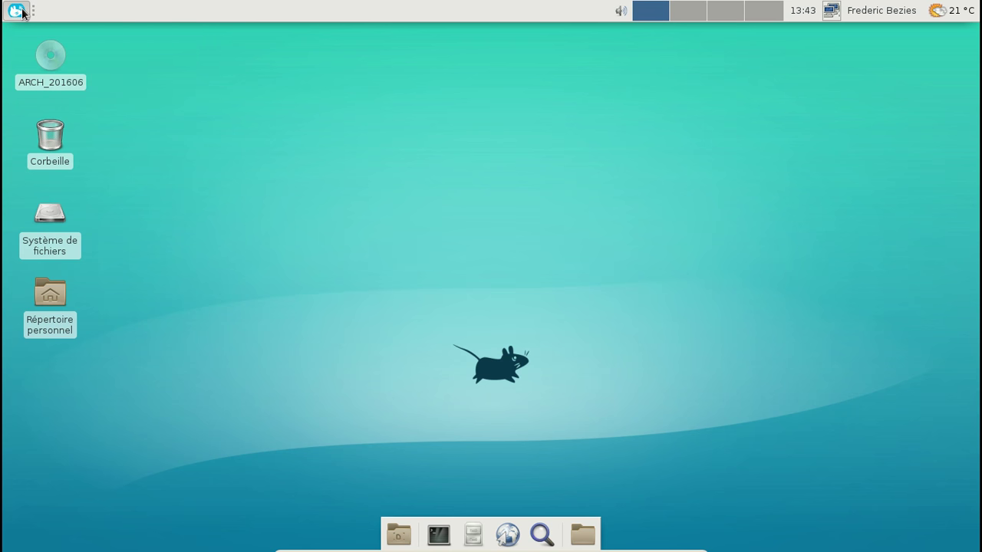
Step: Try out the new Whisker menu by opening and closing it
{"action": "left_click", "coordinate": [22, 9]}
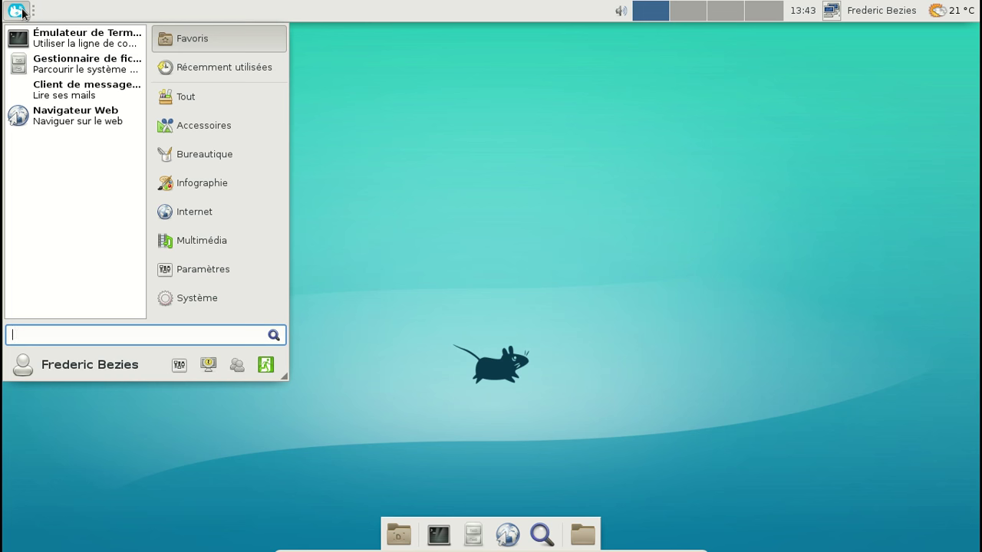
{"action": "left_click", "coordinate": [22, 10]}
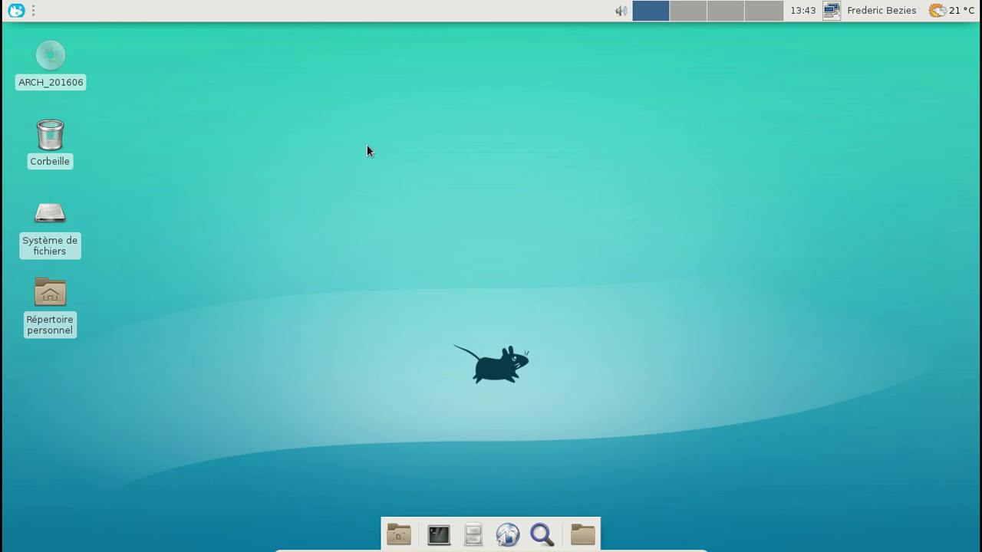
{"action": "left_click", "coordinate": [26, 10]}
Step: In a new terminal, run yaourt -S gnome-icon-theme-xfce and answer no to start building
{"action": "key", "text": "ctrl+alt+t"}
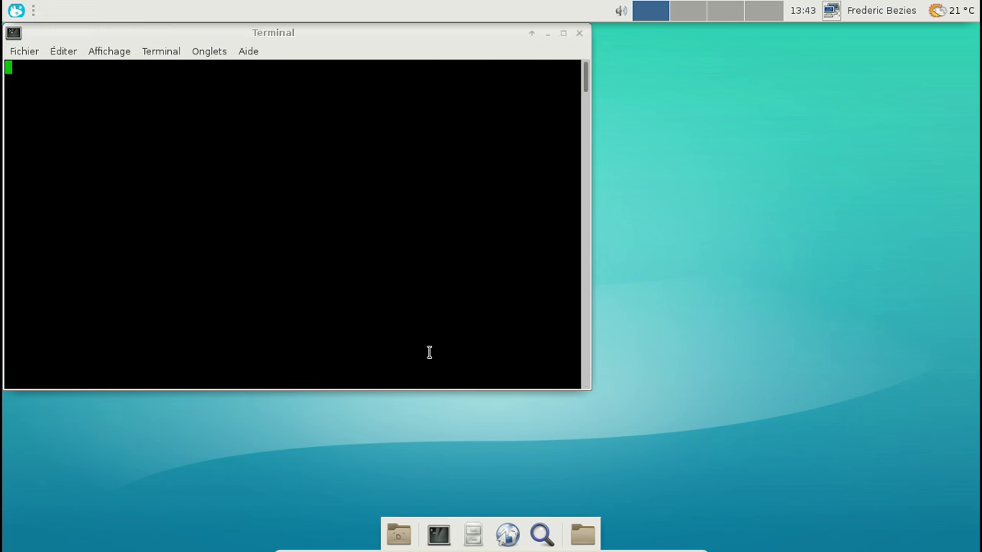
{"action": "left_click_drag", "start_coordinate": [323, 36], "coordinate": [424, 56]}
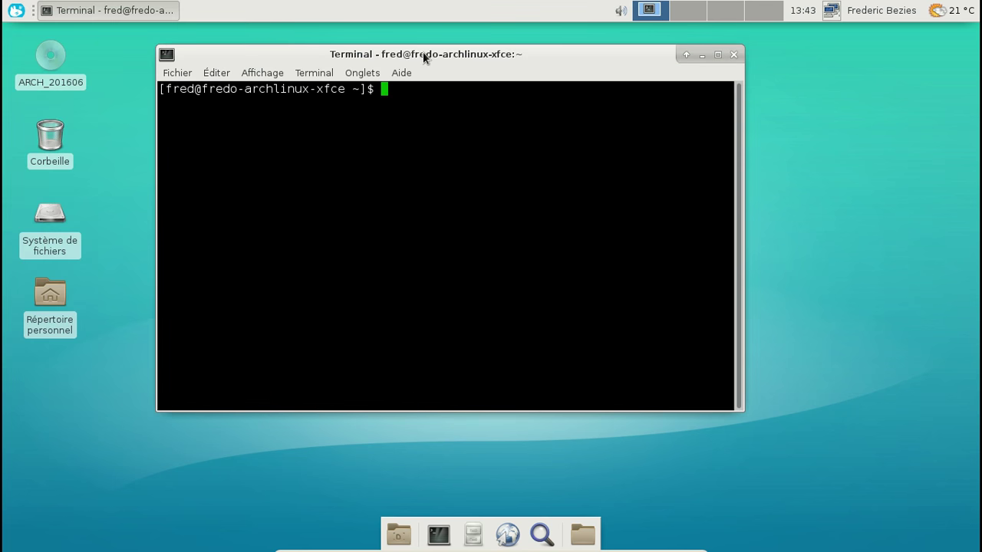
{"action": "type", "text": "yaourt -S gnome-"}
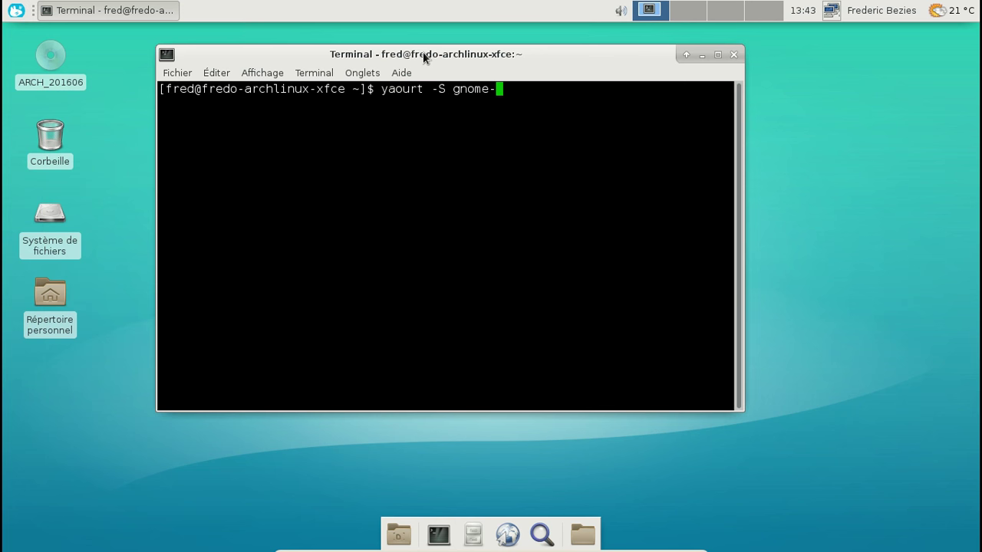
{"action": "type", "text": "icon-theme-xfce"}
{"action": "key", "text": "Return"}
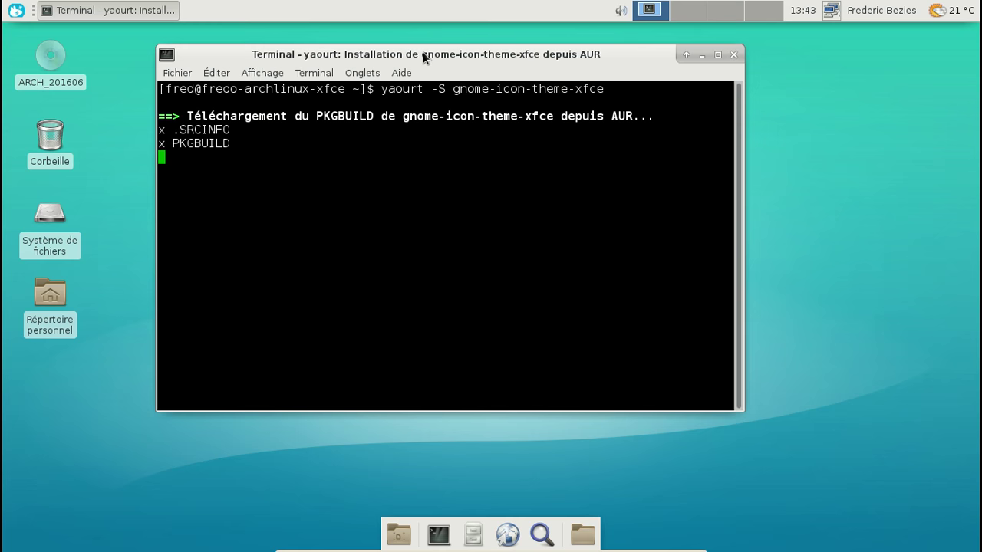
{"action": "type", "text": "n"}
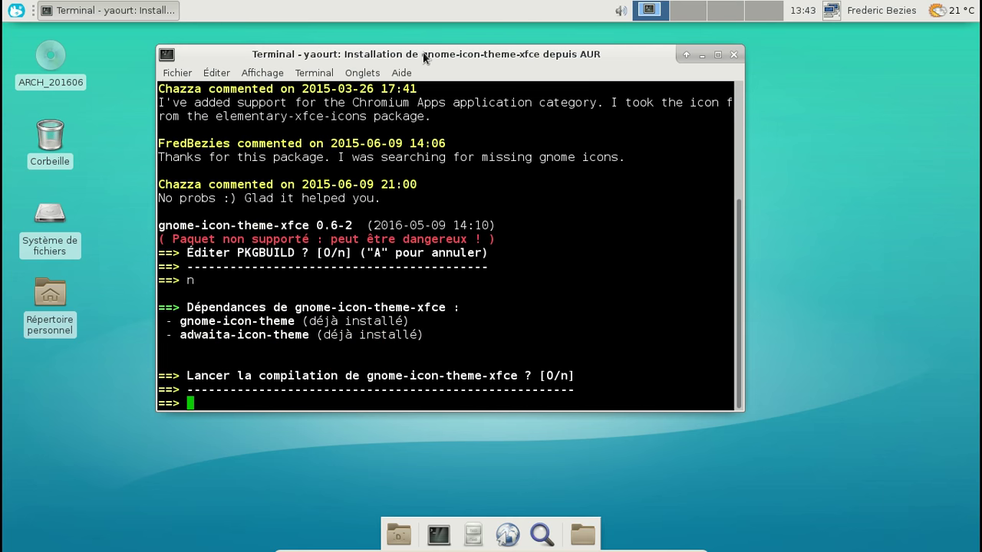
{"action": "type", "text": "o"}
{"action": "key", "text": "Return"}
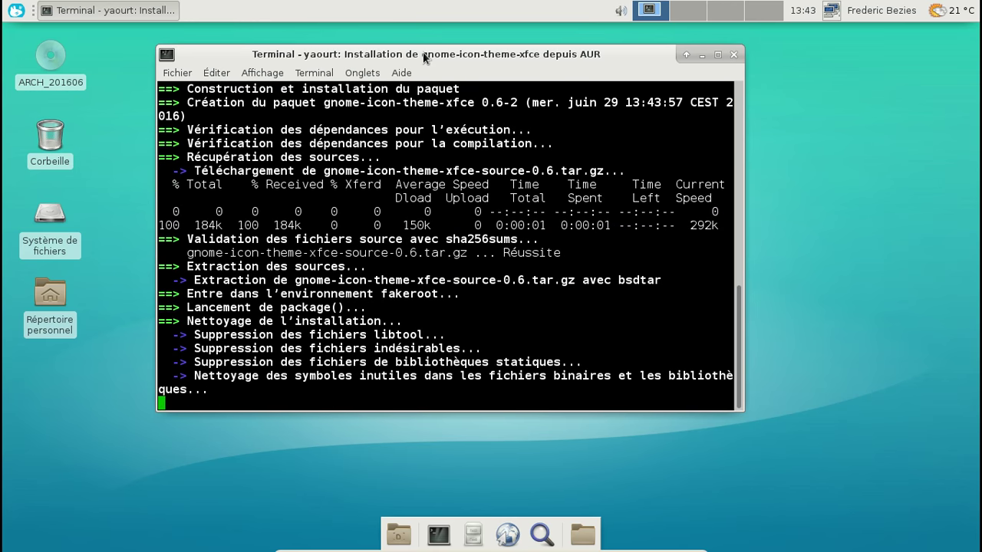
Step: Confirm the install with 'o', submit the sudo password, then close the terminal
{"action": "left_click", "coordinate": [15, 10]}
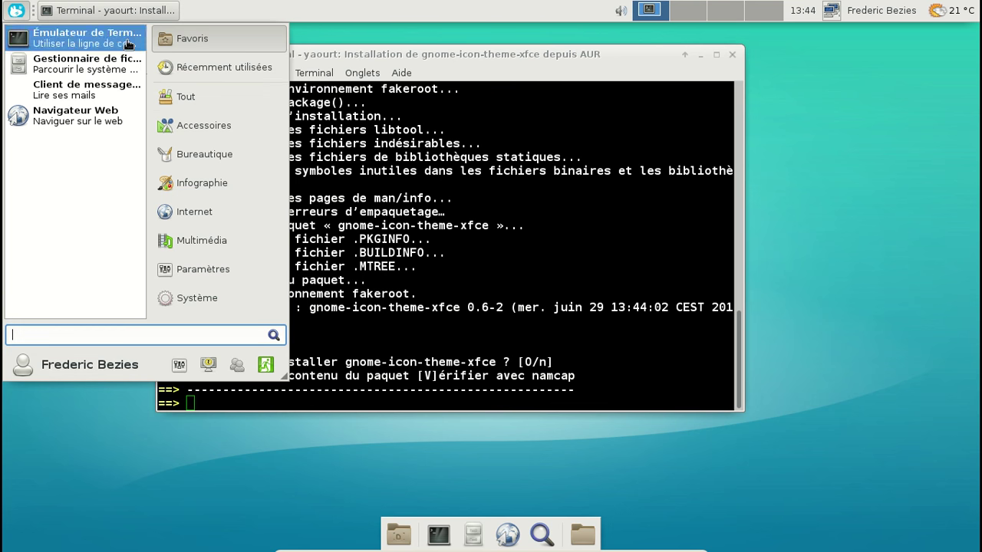
{"action": "left_click", "coordinate": [120, 14]}
{"action": "left_click", "coordinate": [120, 14]}
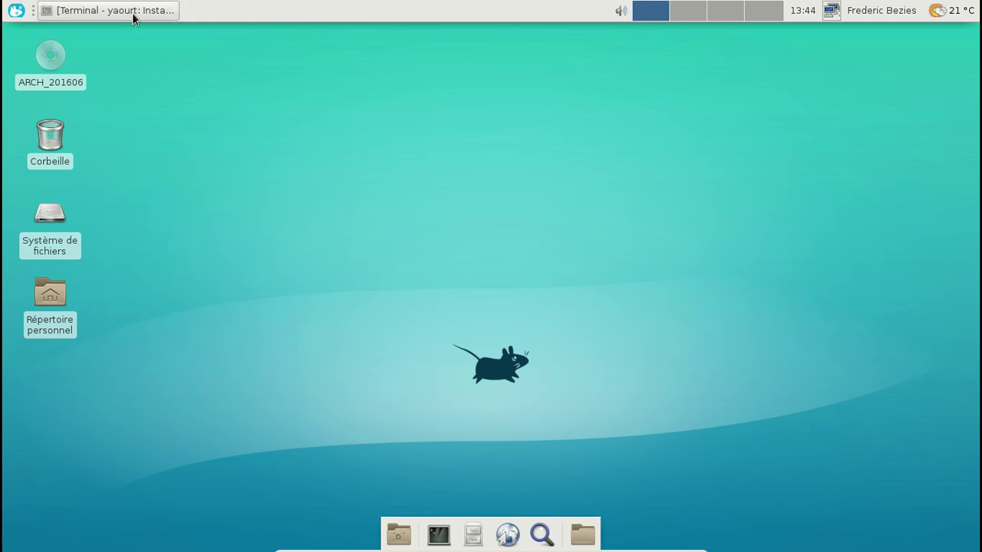
{"action": "left_click", "coordinate": [132, 12]}
{"action": "type", "text": "o"}
{"action": "key", "text": "Return"}
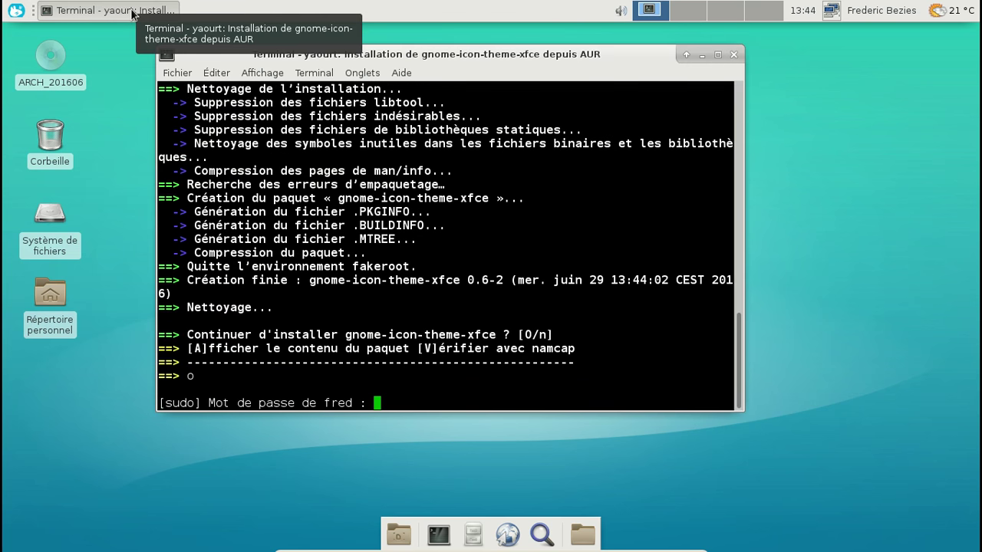
{"action": "key", "text": "Return"}
{"action": "key", "text": "Return"}
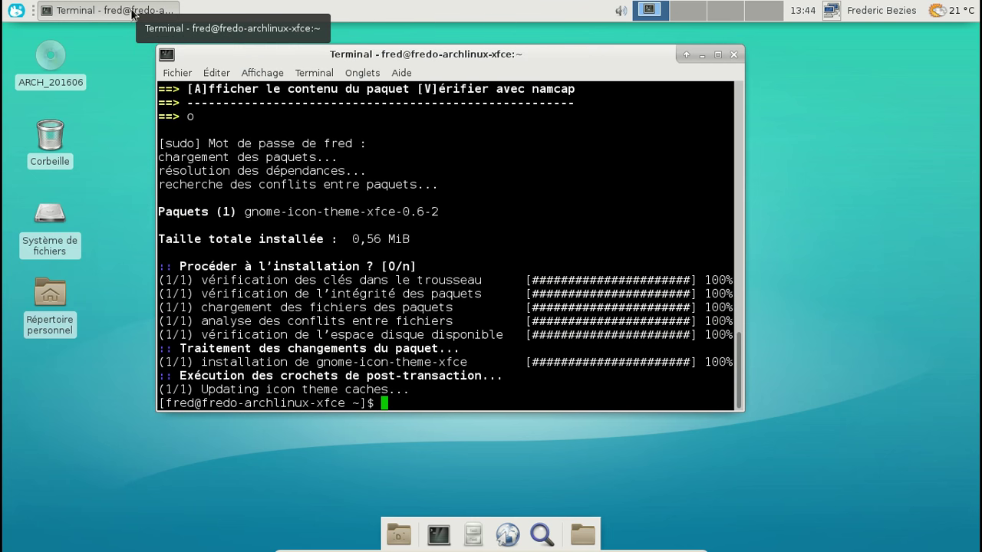
{"action": "left_click", "coordinate": [733, 55]}
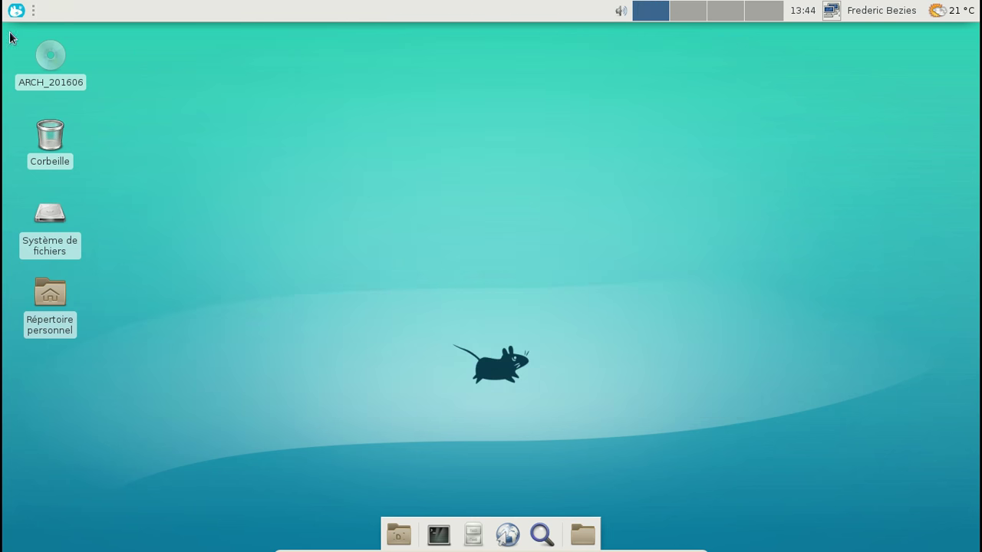
Step: Use the Whisker menu's logout button to bring up the Déconnexion dialog
{"action": "left_click", "coordinate": [16, 11]}
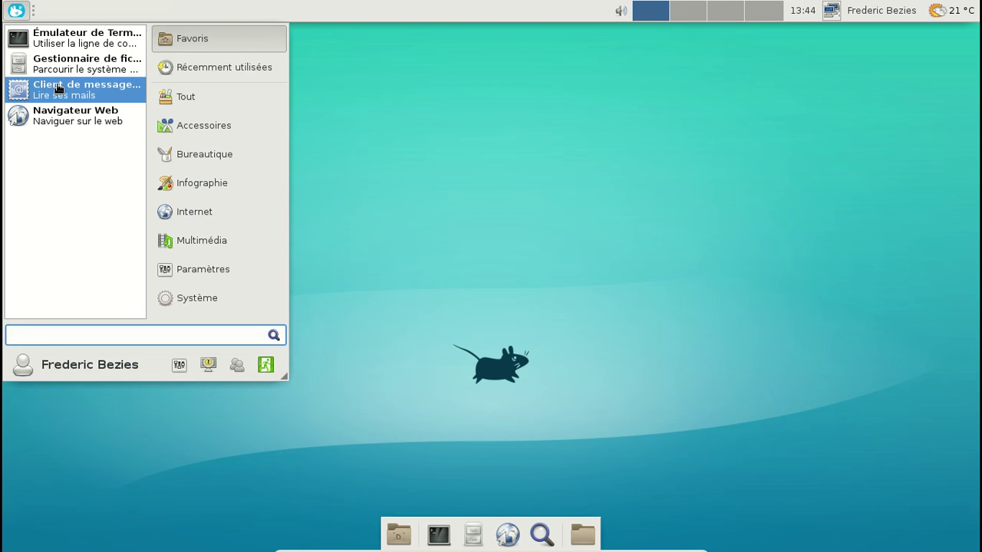
{"action": "left_click", "coordinate": [319, 103]}
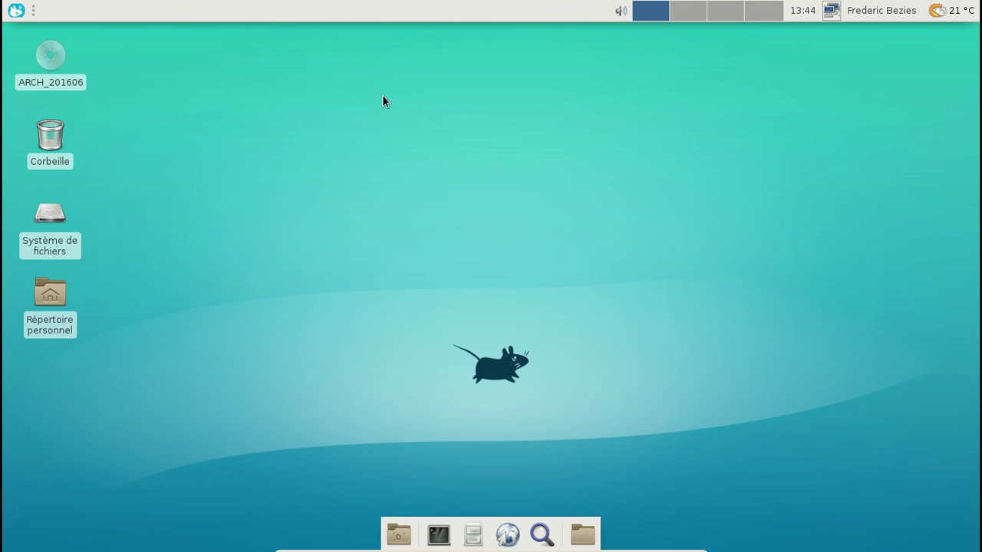
{"action": "left_click", "coordinate": [16, 10]}
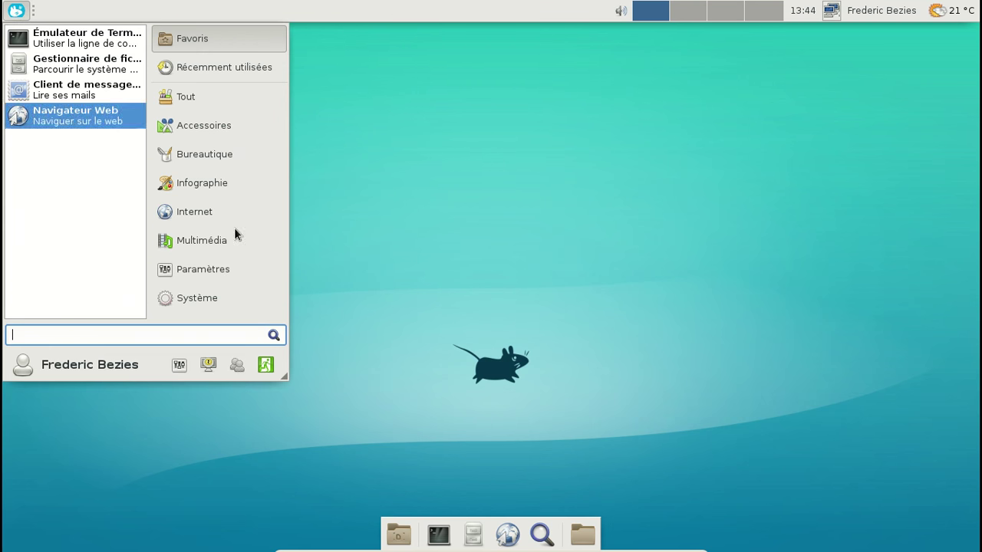
{"action": "left_click", "coordinate": [260, 369]}
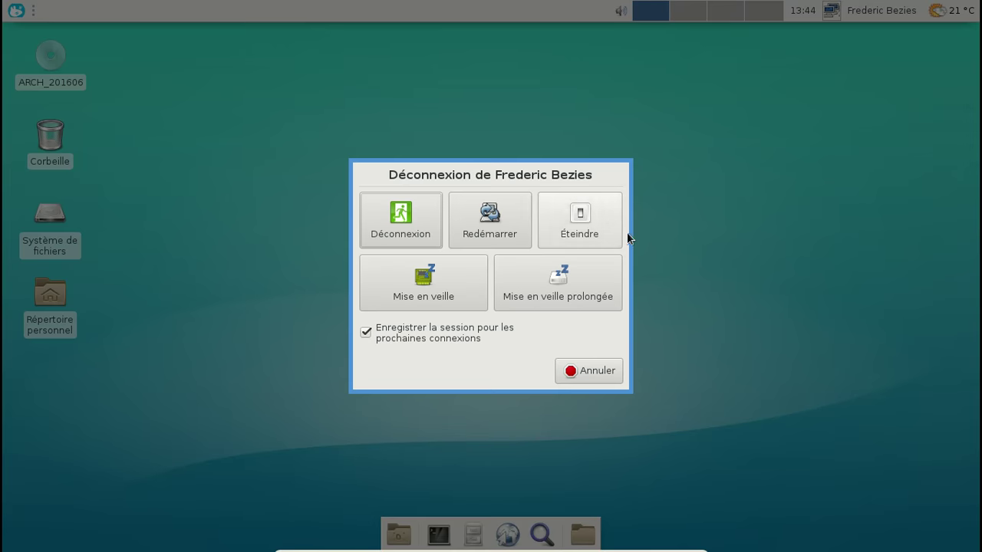